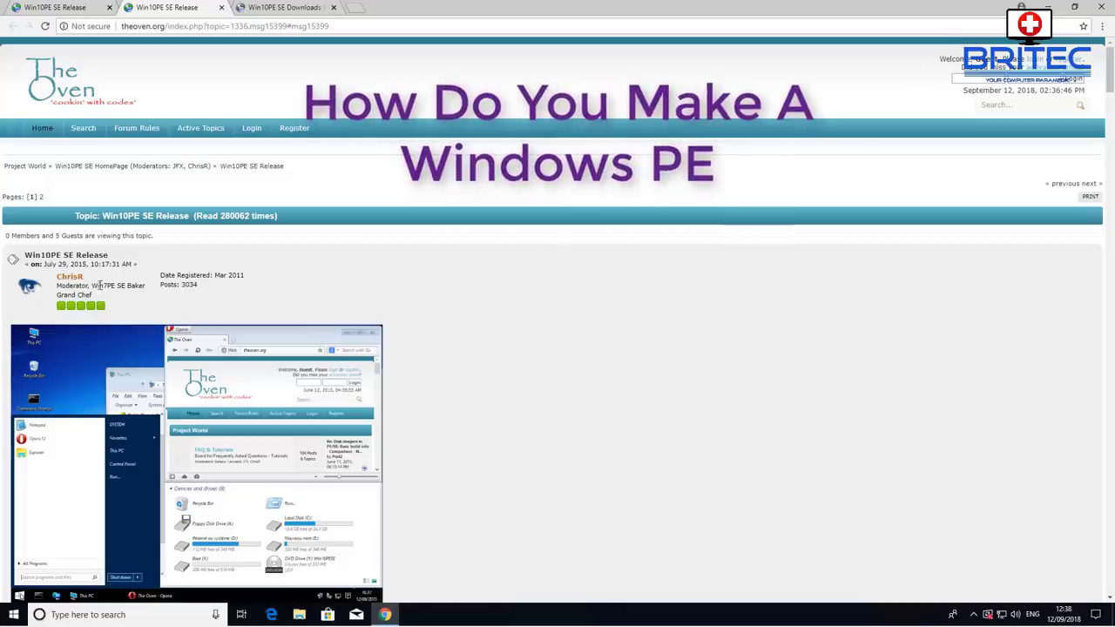
Step: Download the 'Complete (273.04 MB)' Win10PE SE zip and select it on the desktop
scroll(264, 341, "down", 5)
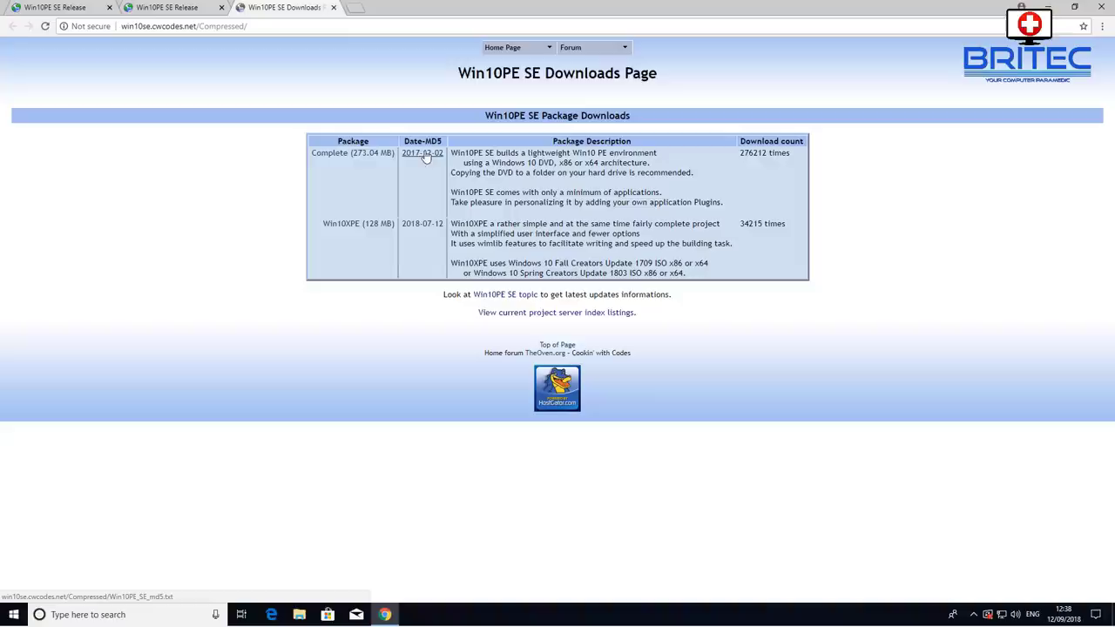
left_click(345, 155)
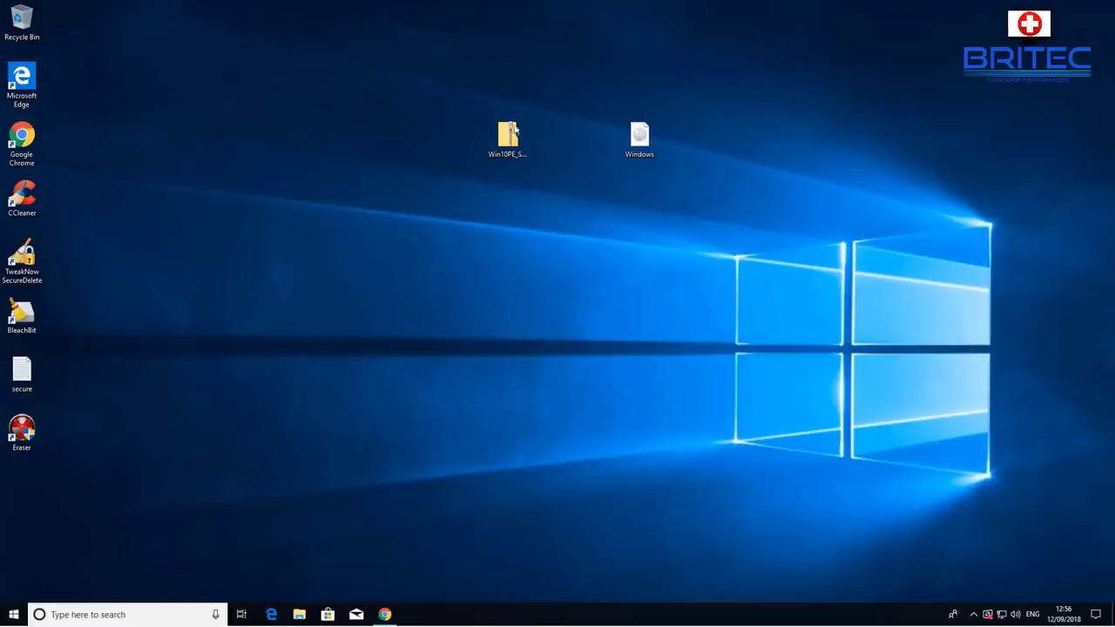
left_click(515, 130)
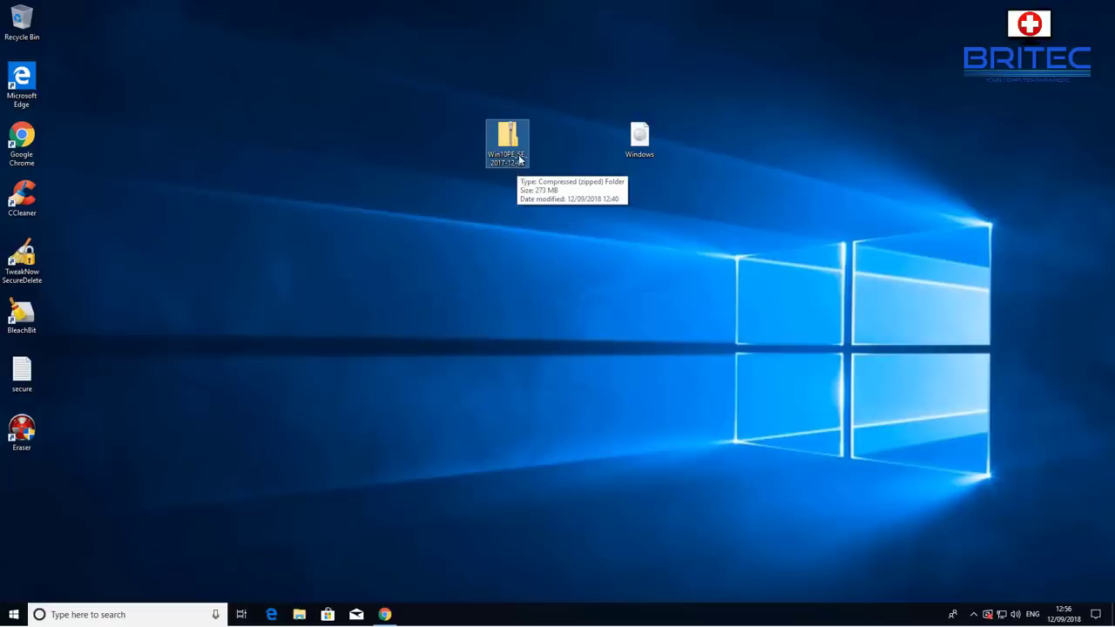
Step: Open Local Disk (C:) under This PC in File Explorer
left_click(640, 138)
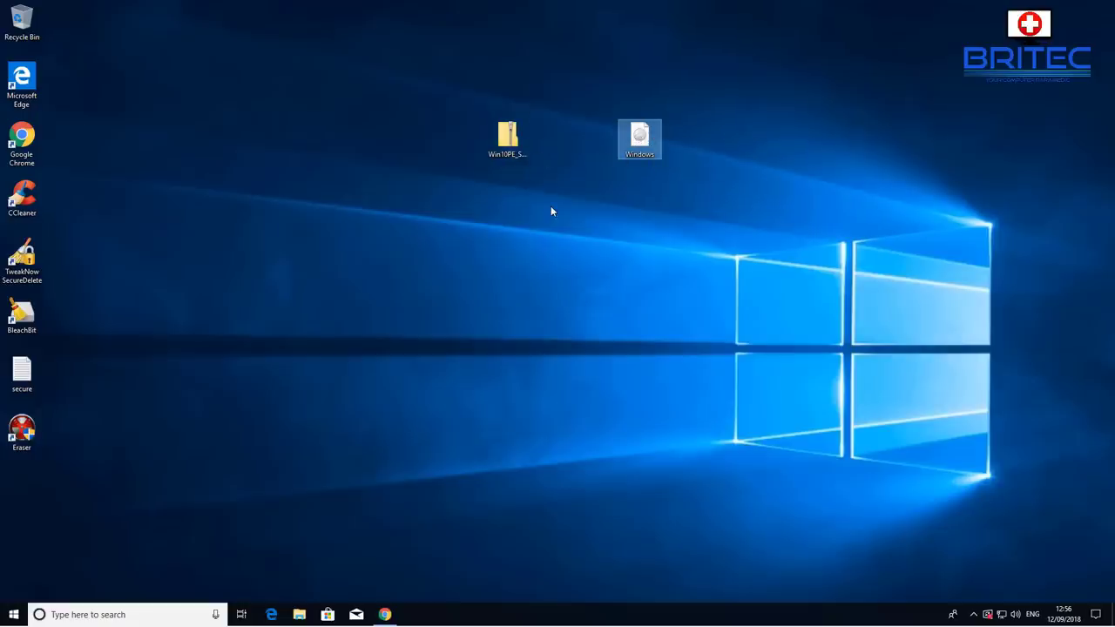
left_click(313, 614)
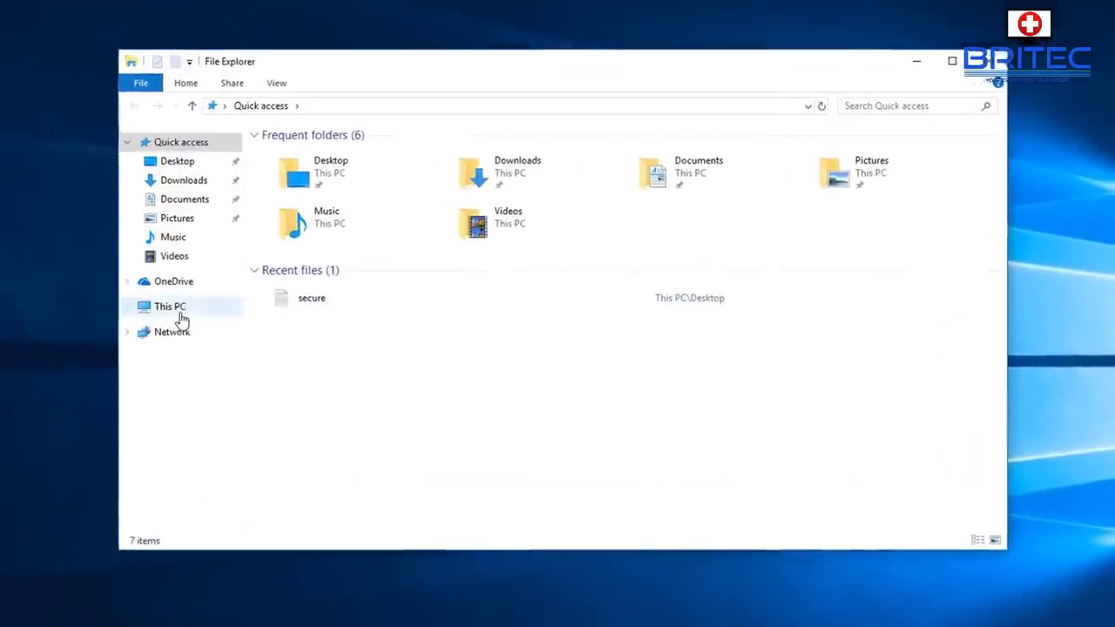
left_click(279, 310)
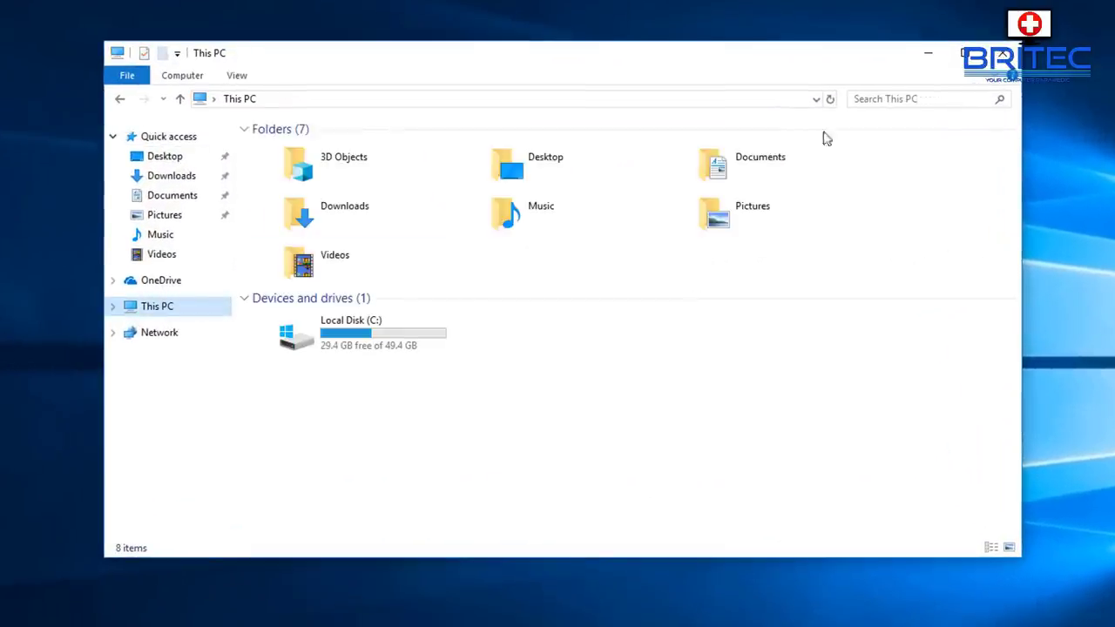
double_click(355, 339)
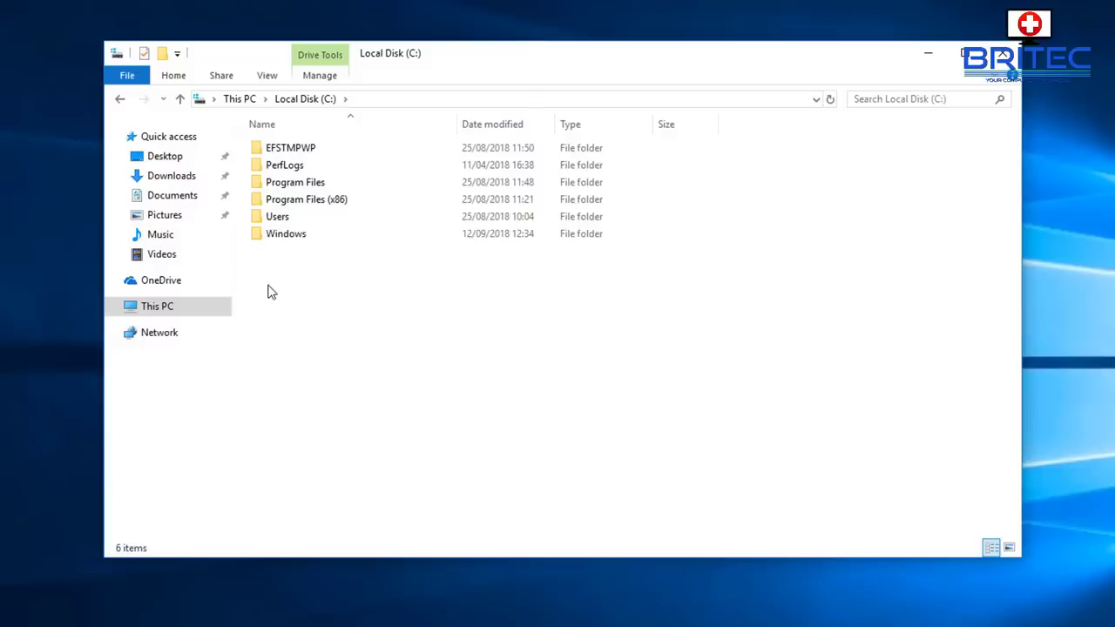
Step: Make a new folder named WinPE at the root of C:
right_click(269, 290)
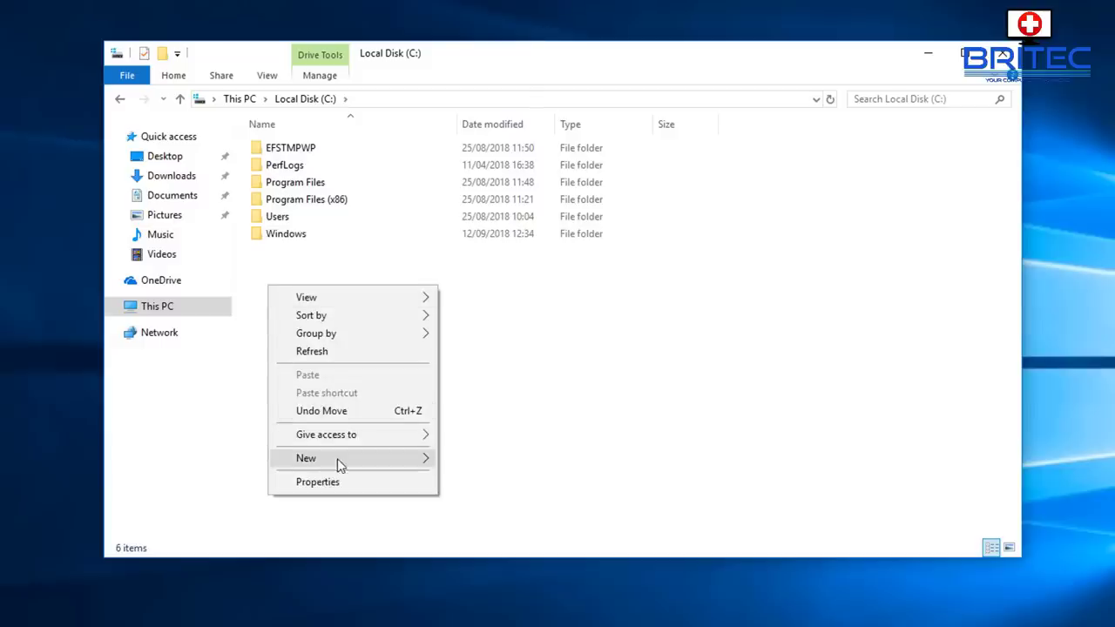
mouse_move(400, 459)
left_click(465, 461)
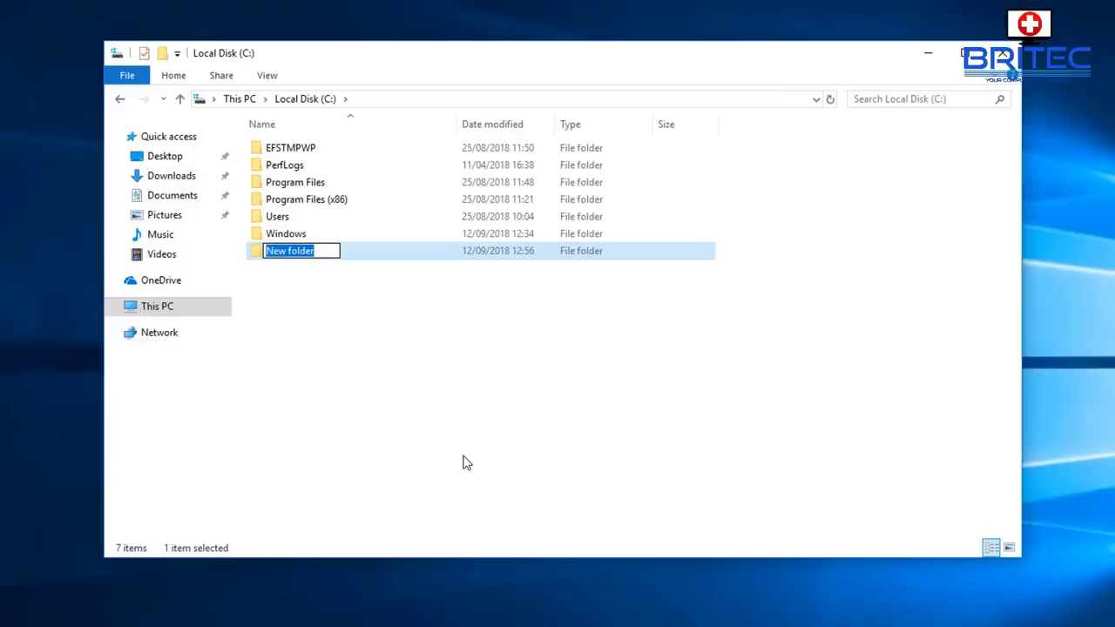
type("WinP")
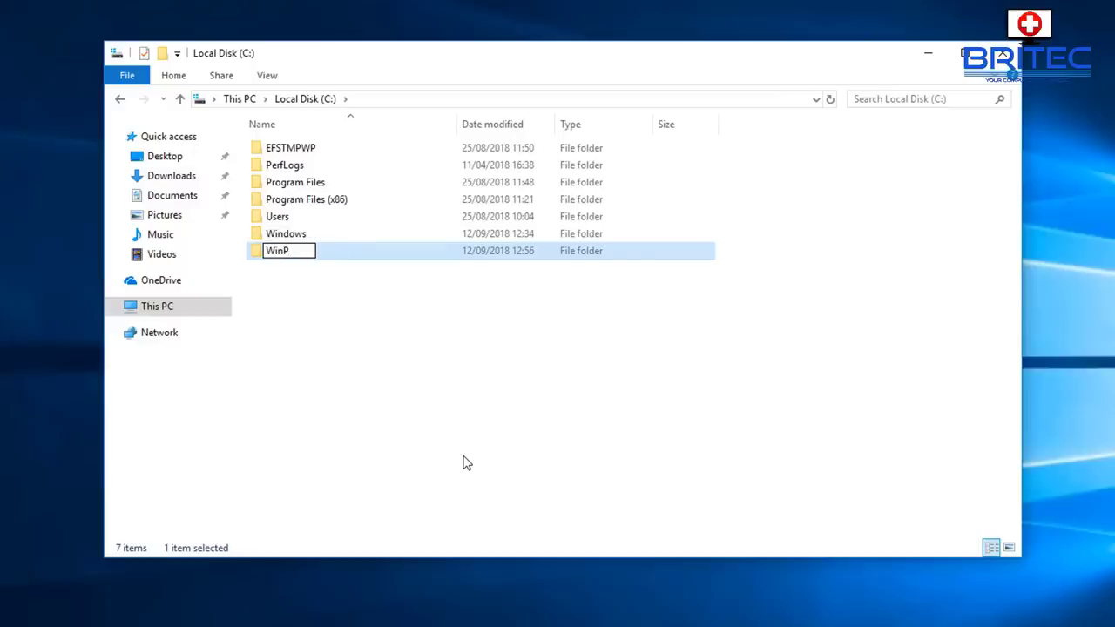
type("E")
left_click(301, 307)
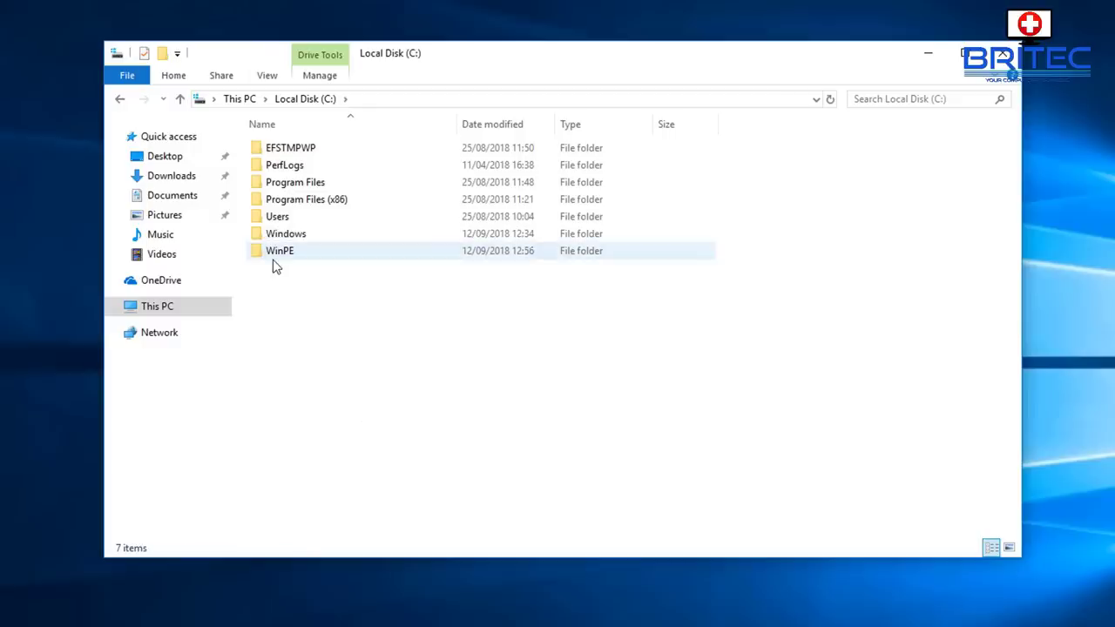
Step: Inside C:\WinPE, create a new folder named Source
double_click(286, 257)
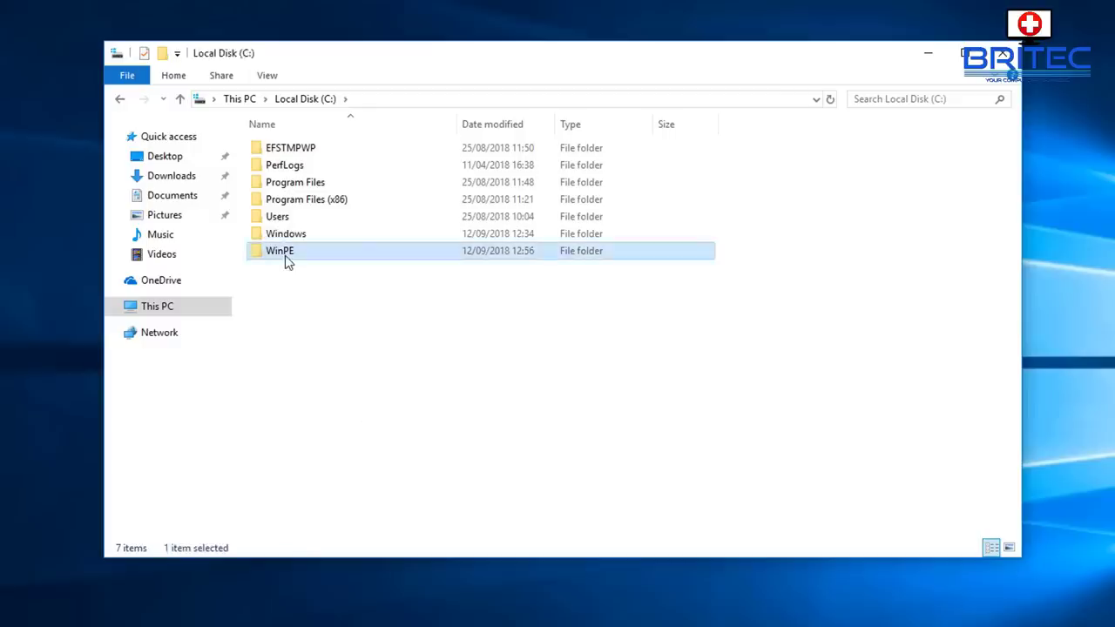
right_click(281, 179)
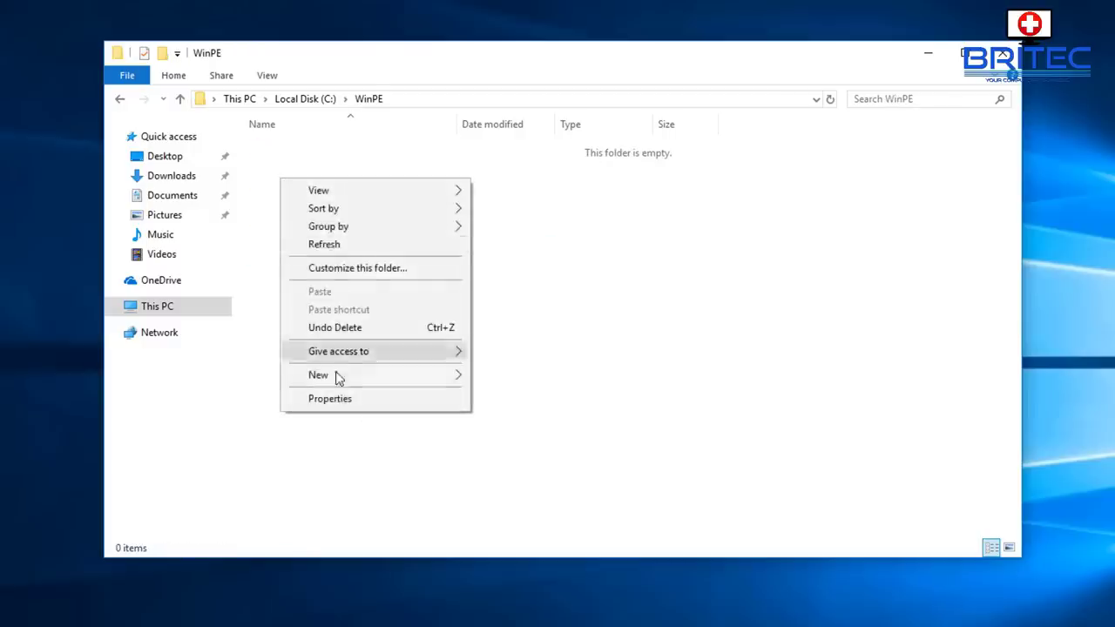
mouse_move(378, 379)
left_click(492, 376)
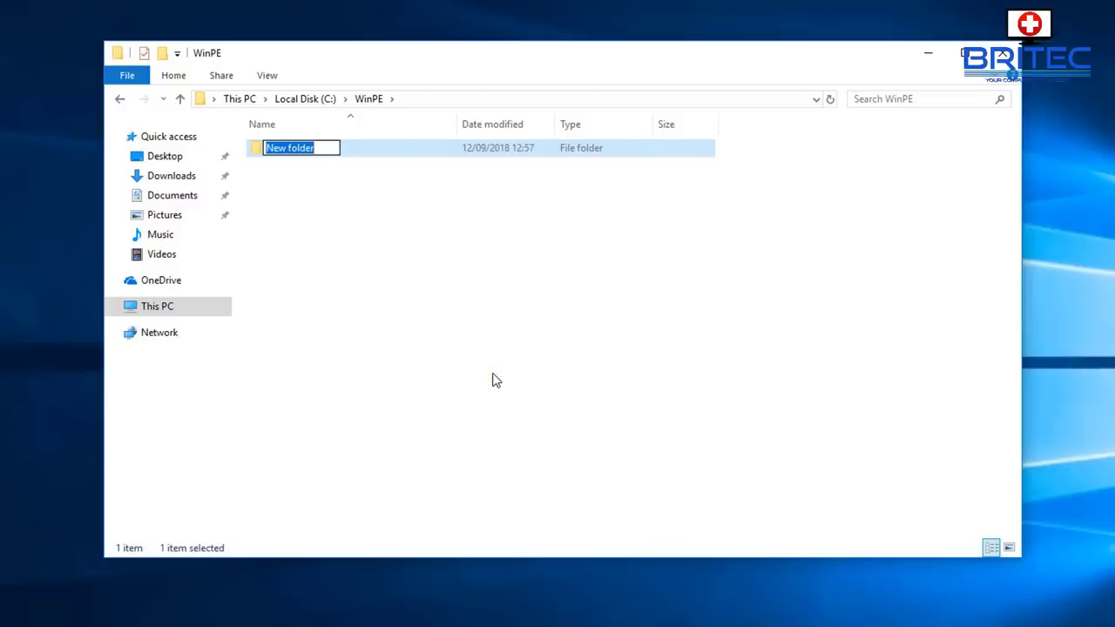
type("S")
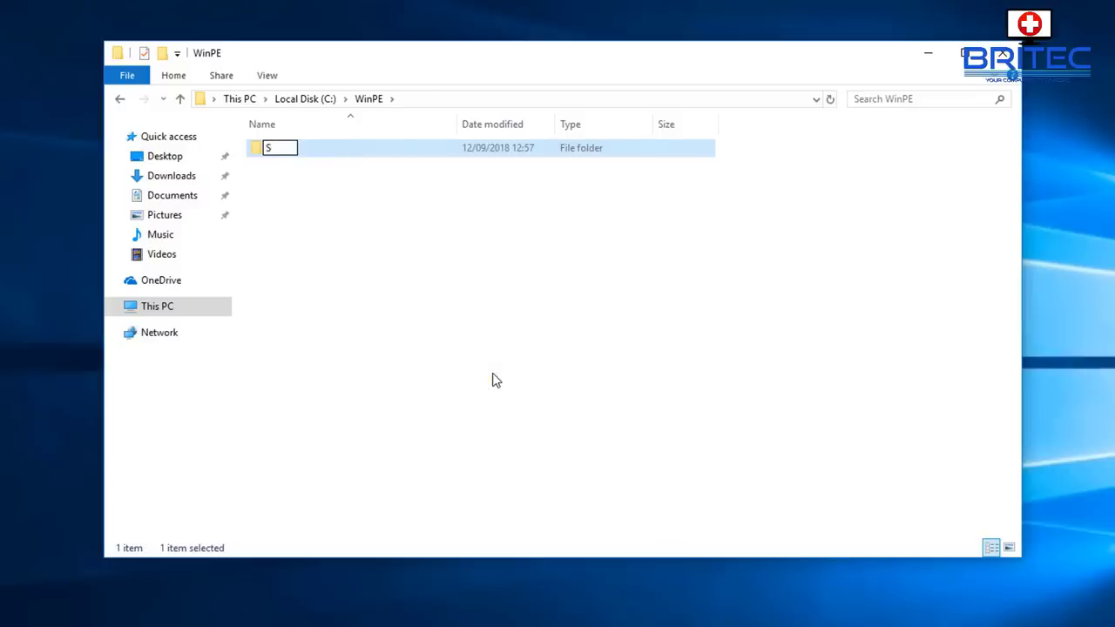
type("ource")
left_click(299, 203)
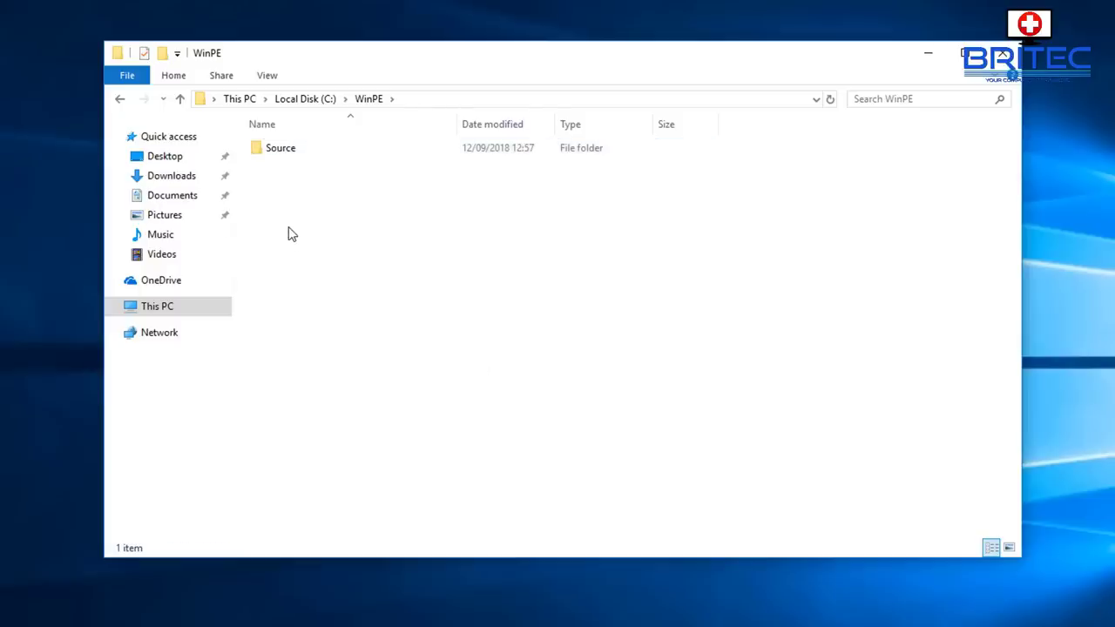
Step: Return to Local Disk (C:) and reopen the WinPE folder
left_click(121, 100)
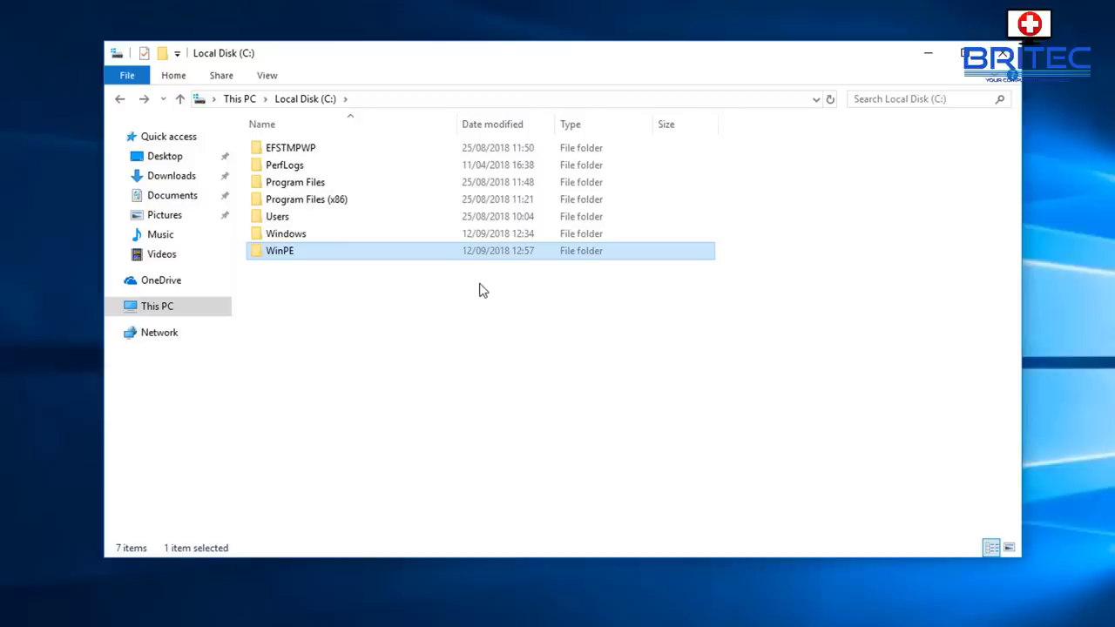
left_click(281, 257)
left_click(277, 296)
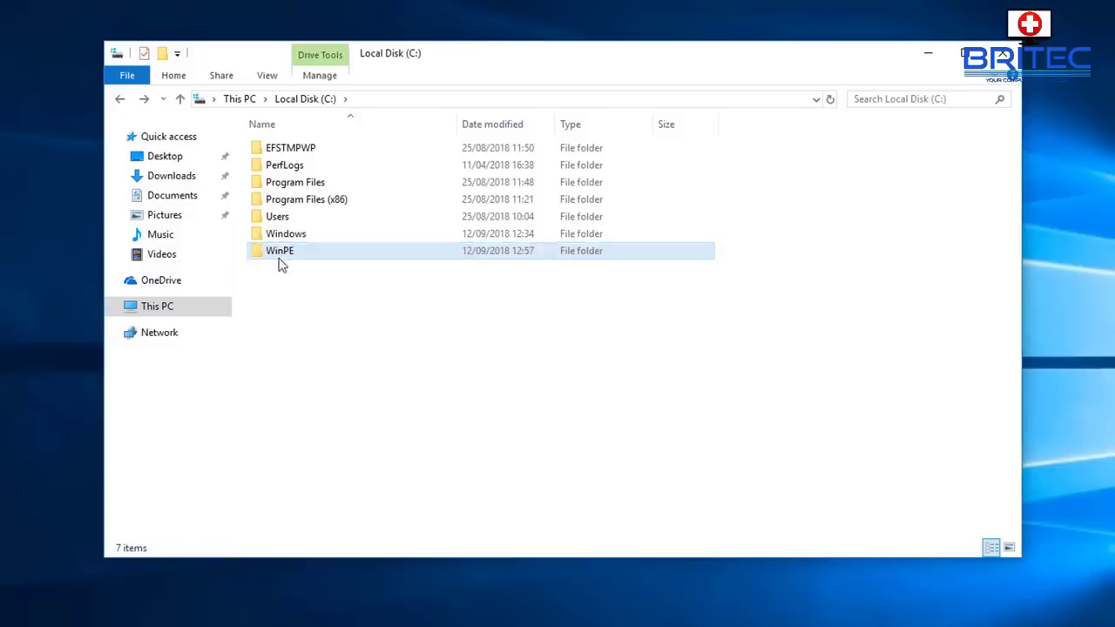
double_click(280, 258)
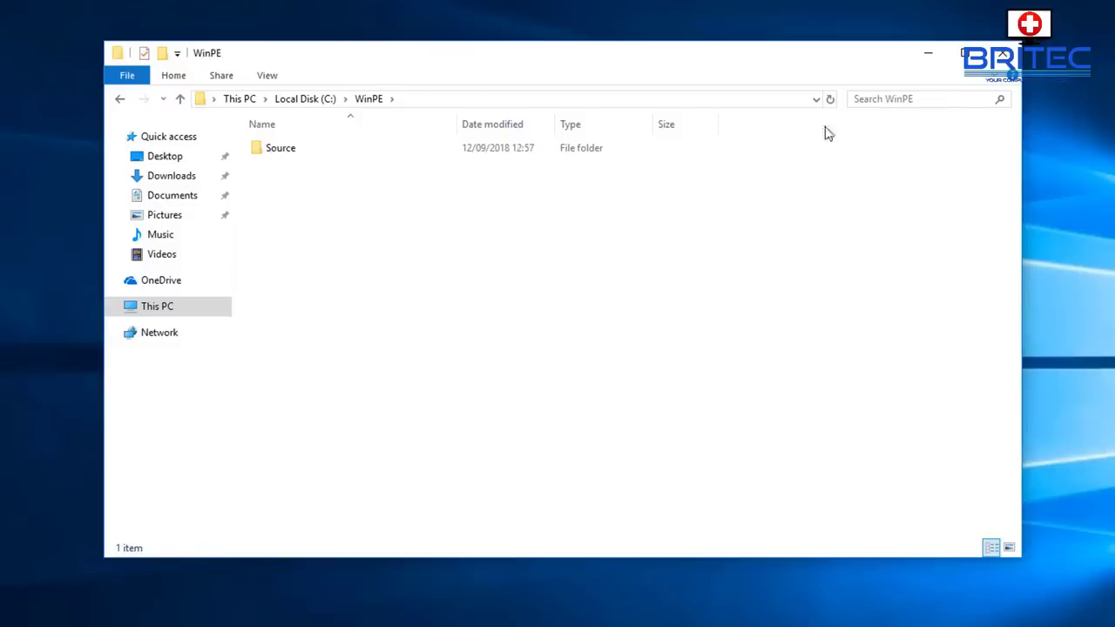
Step: Start Extract All on the Win10PE zip file on the desktop
left_click(927, 59)
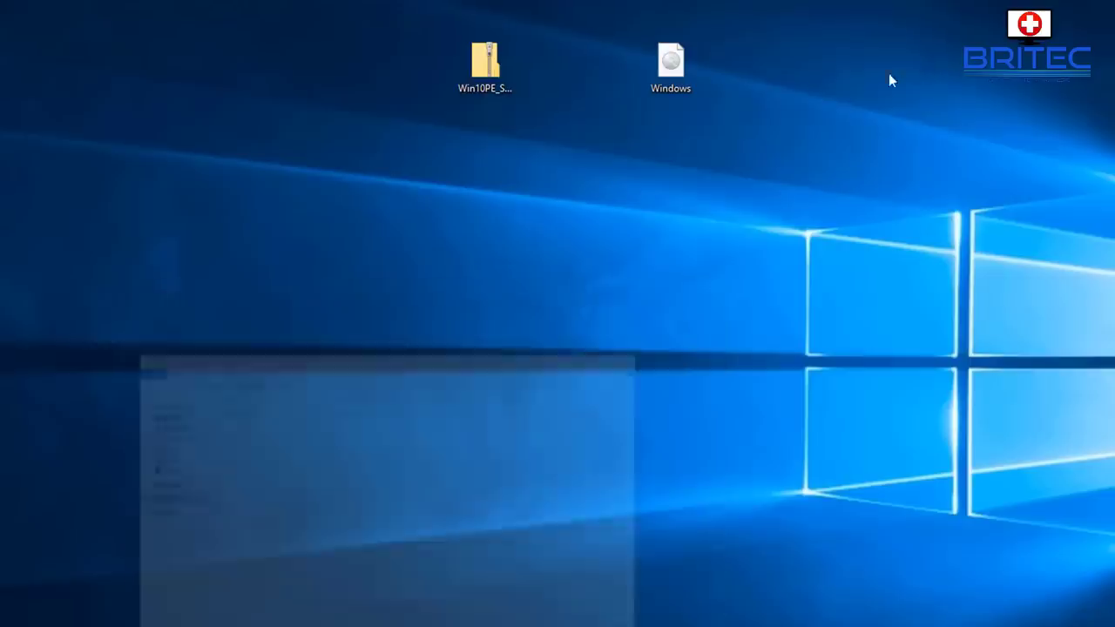
left_click(487, 63)
right_click(490, 61)
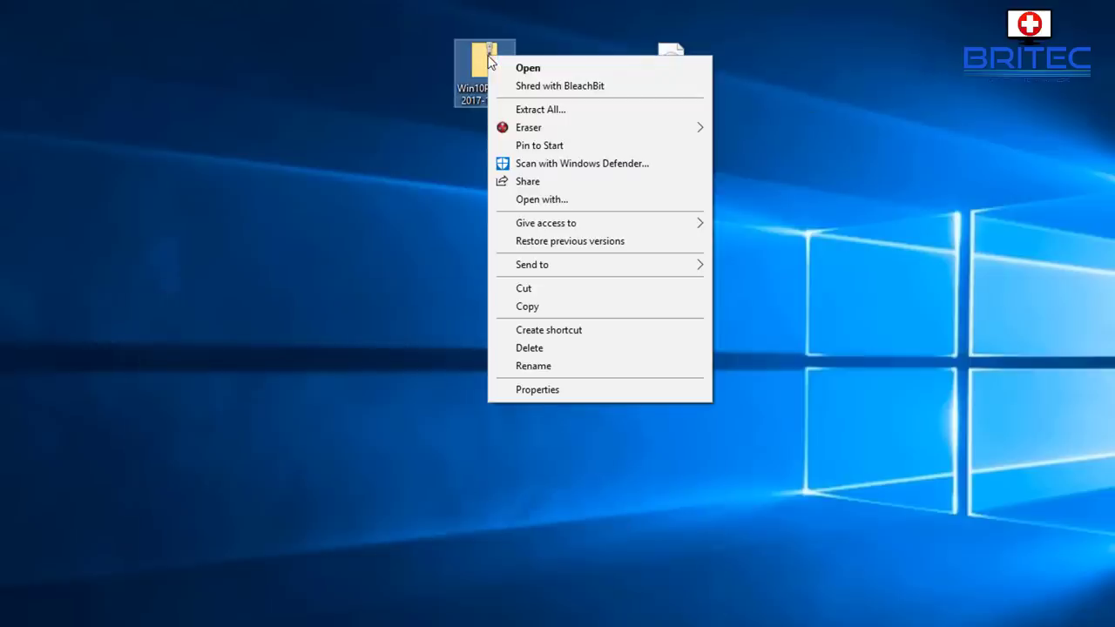
left_click(554, 110)
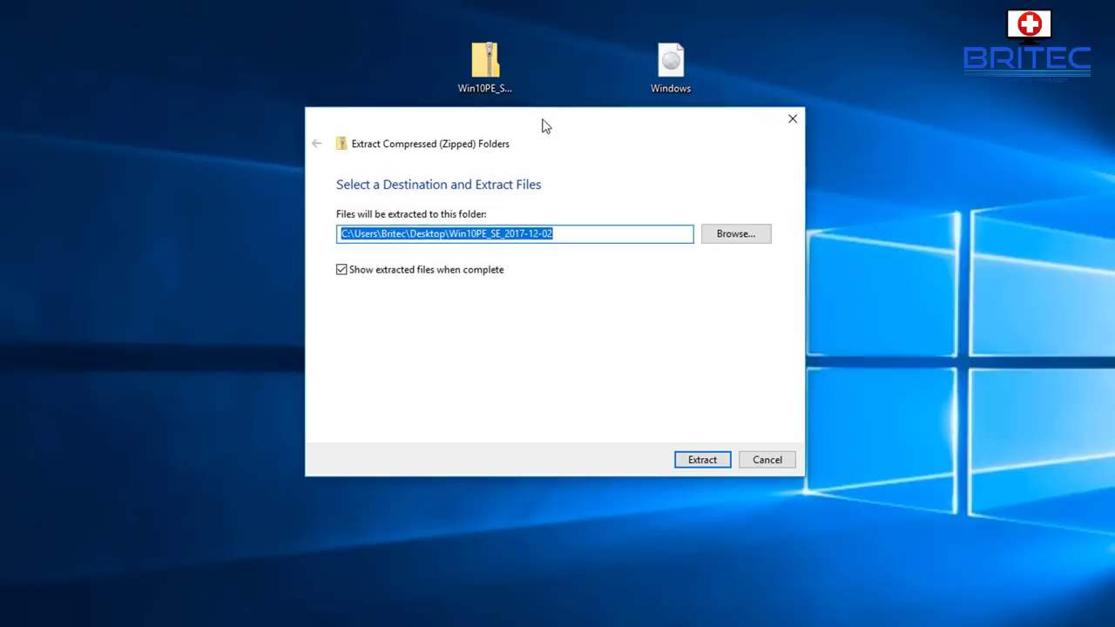
Step: Set the extraction destination to C:\WinPE and extract the archive
left_click(741, 243)
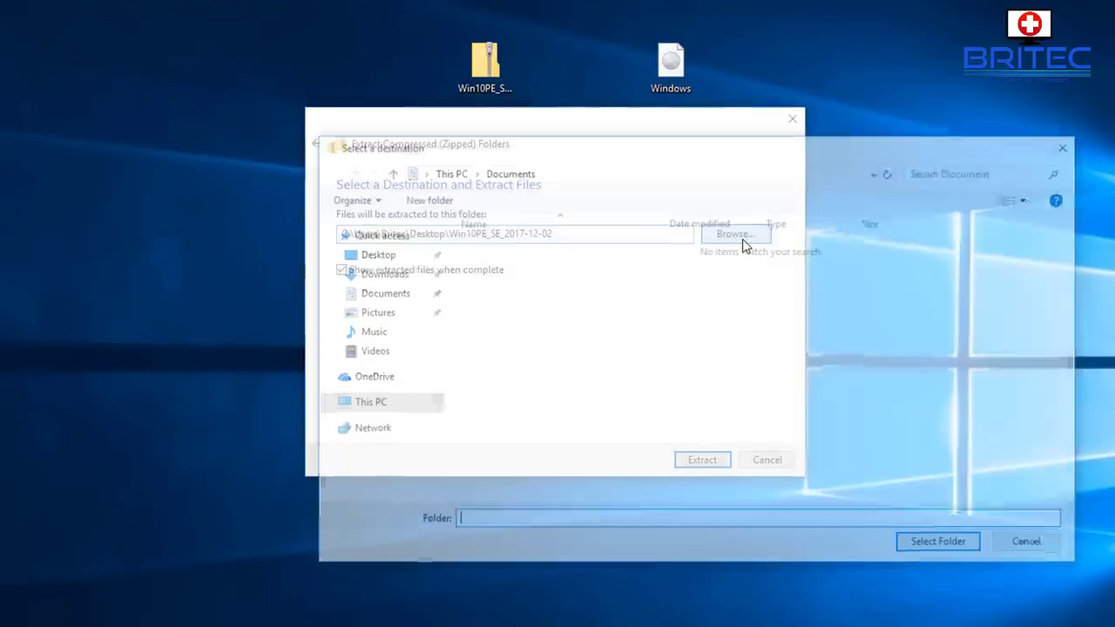
left_click_drag(643, 156, 514, 129)
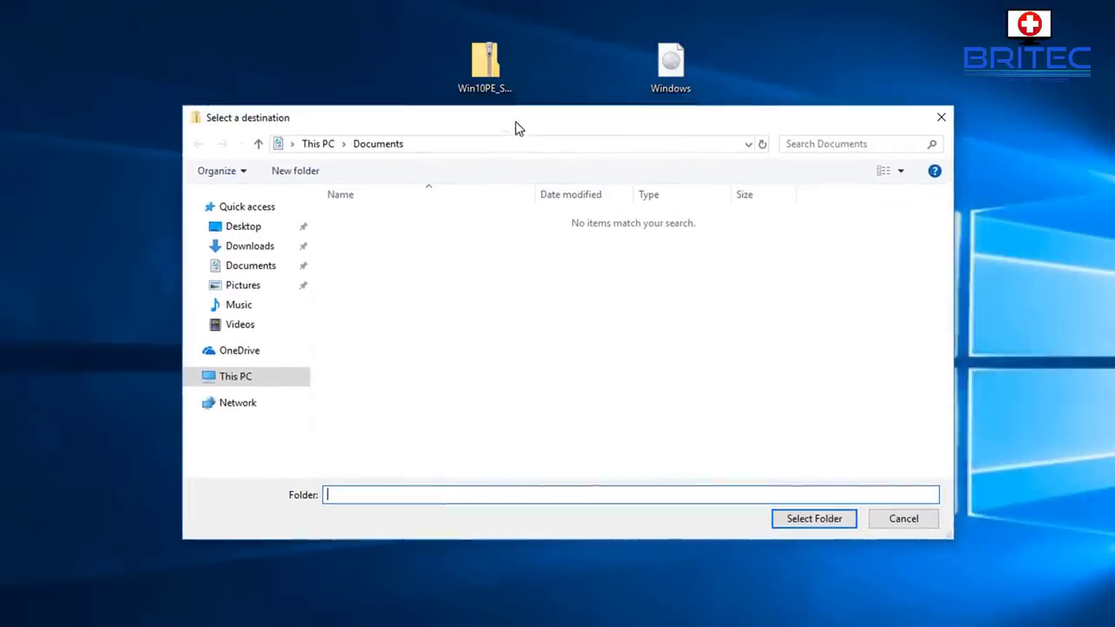
left_click(240, 380)
double_click(427, 413)
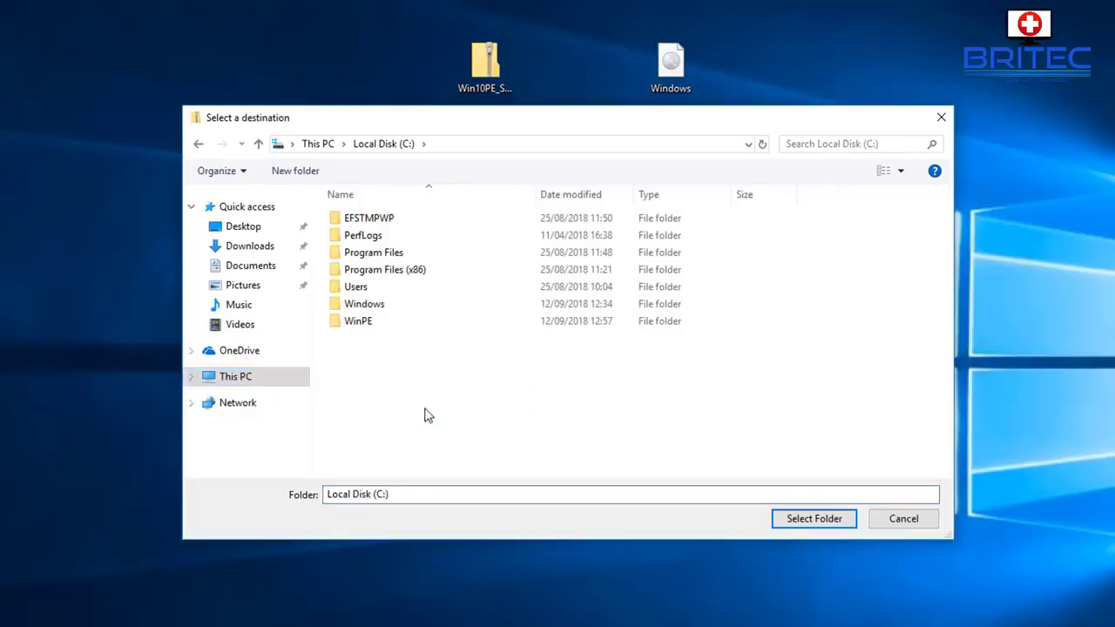
double_click(364, 327)
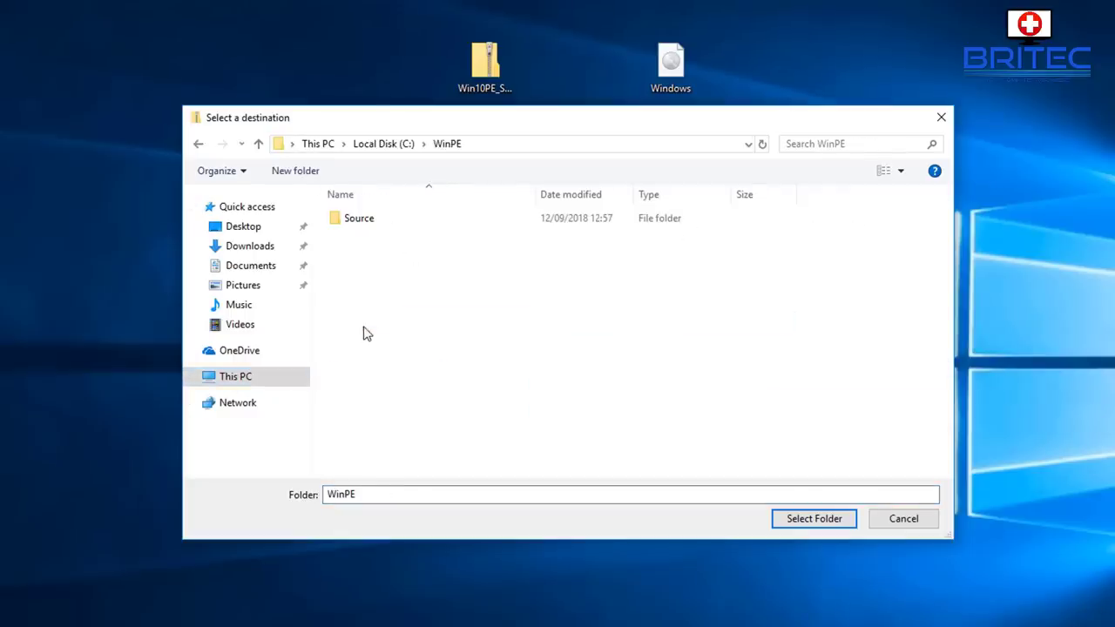
left_click(815, 523)
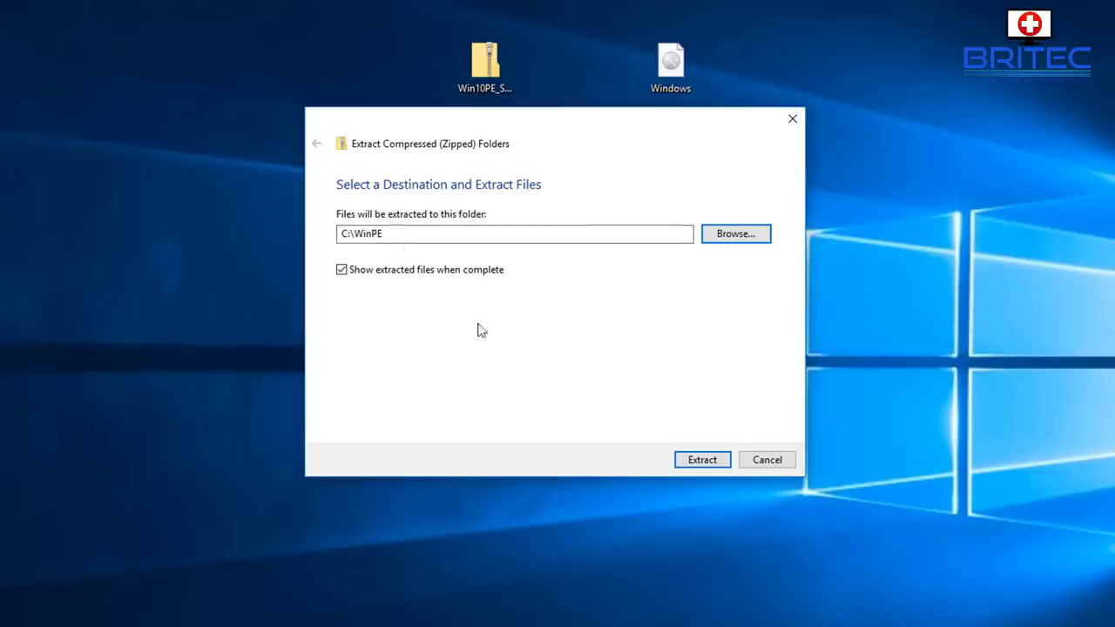
left_click(705, 466)
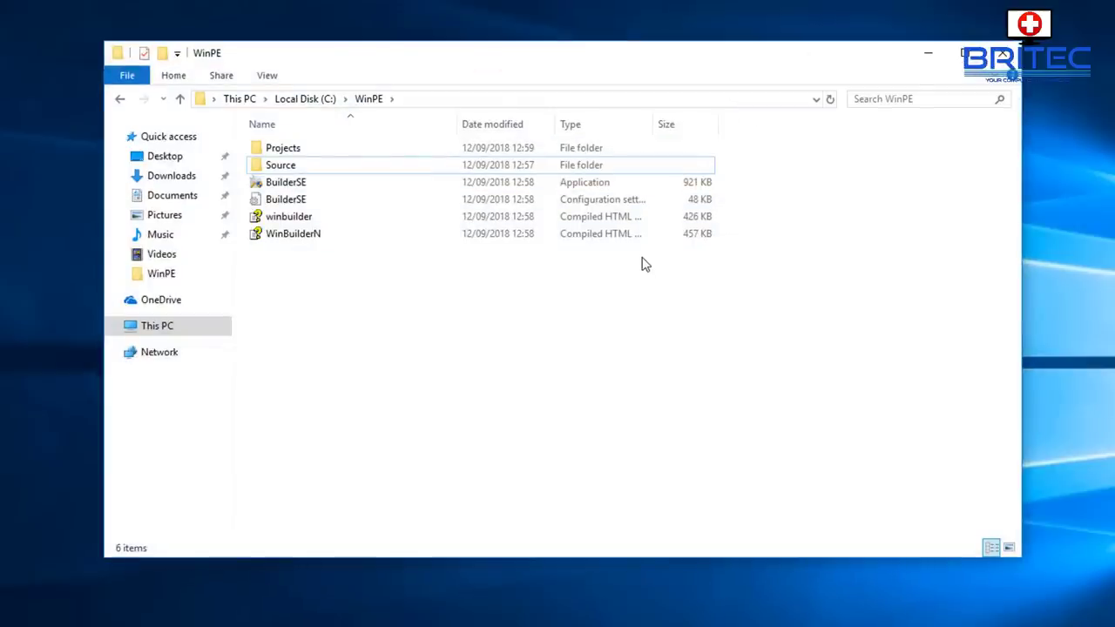
Step: Reopen C:\WinPE\Source to verify it is empty, then minimize Explorer
left_click(319, 169)
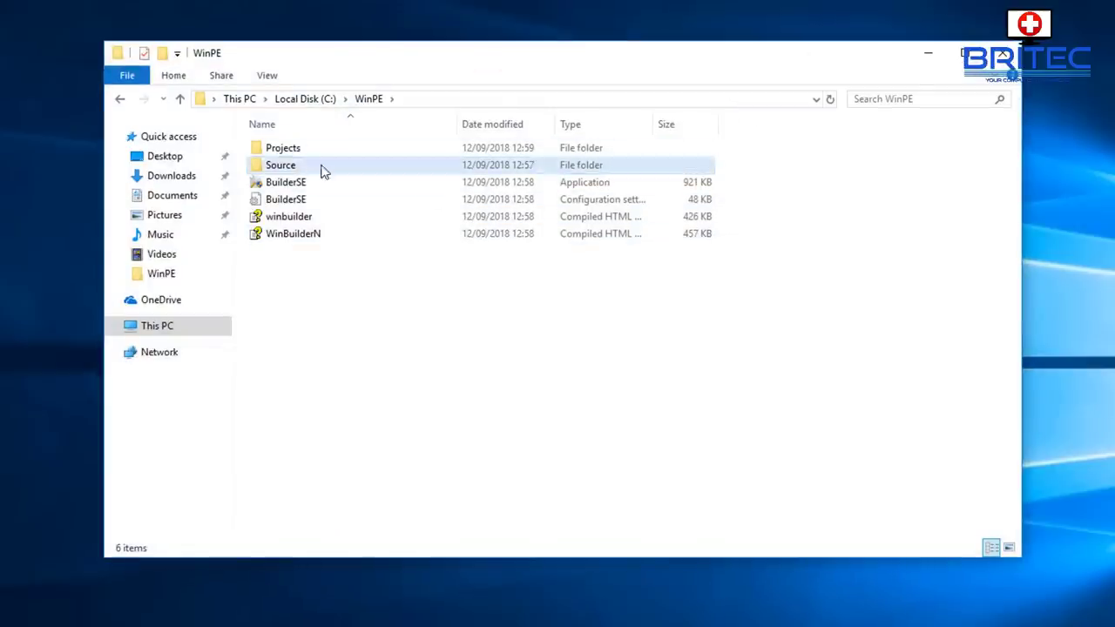
left_click(309, 171)
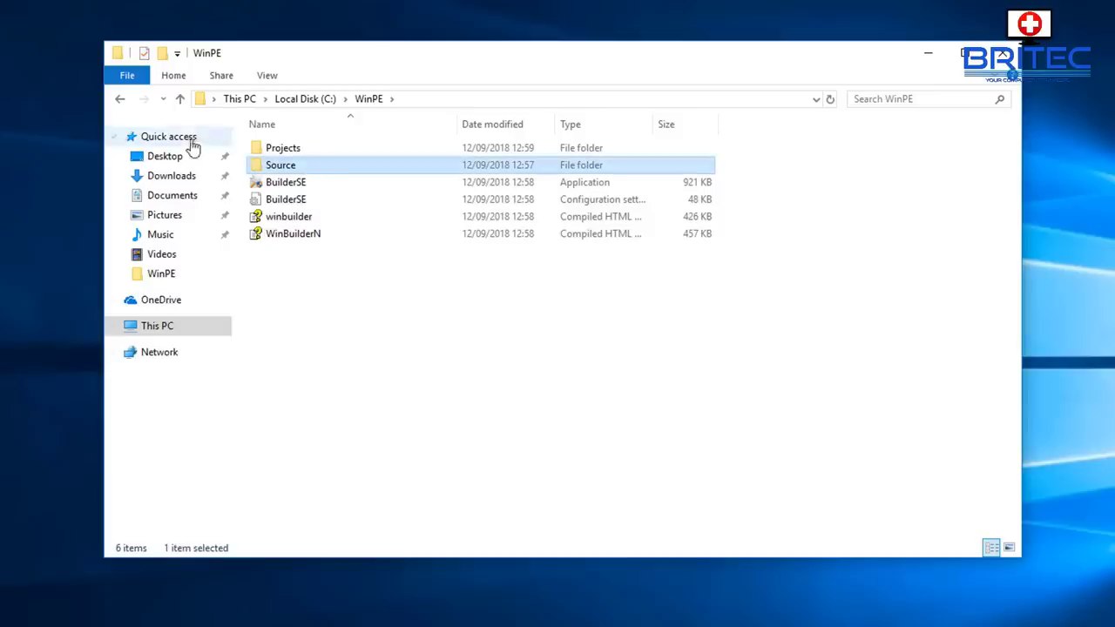
left_click(122, 100)
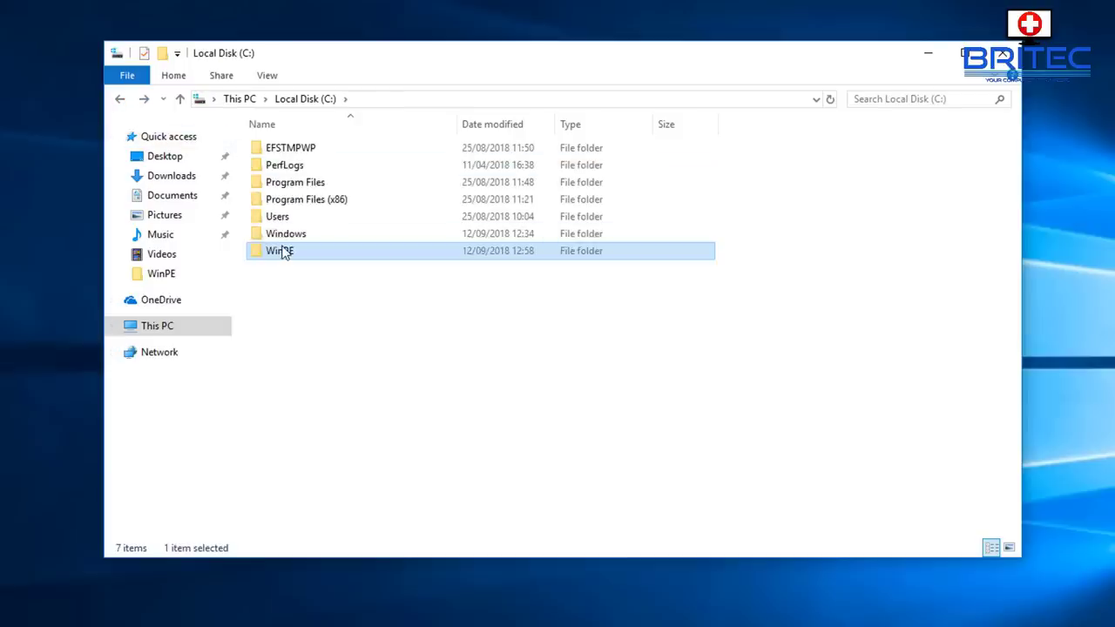
double_click(281, 250)
left_click(280, 172)
double_click(280, 168)
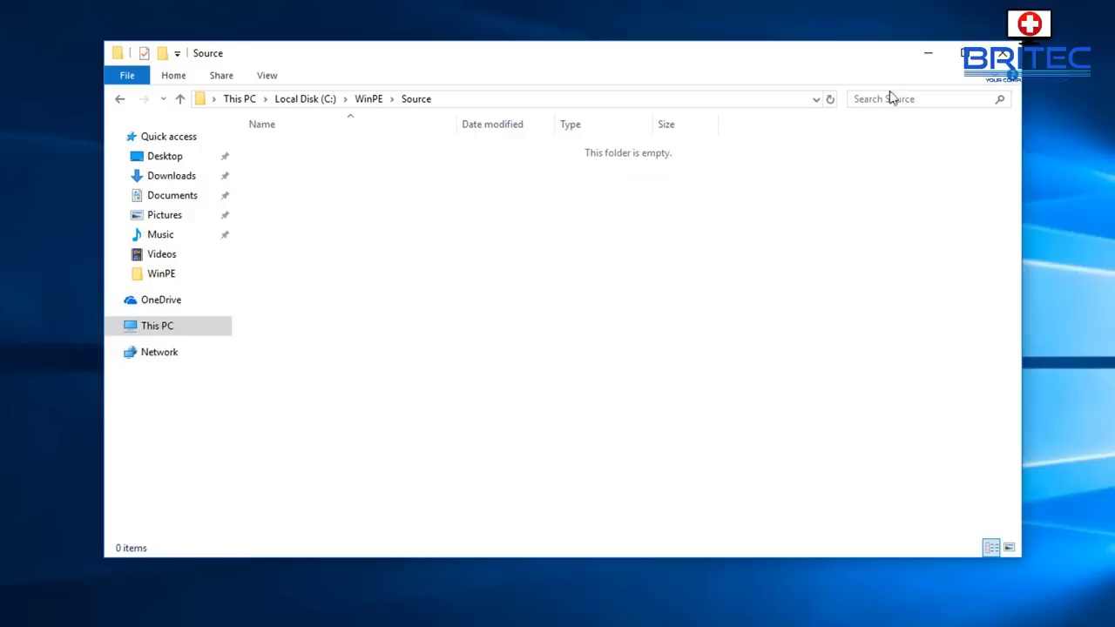
left_click(929, 59)
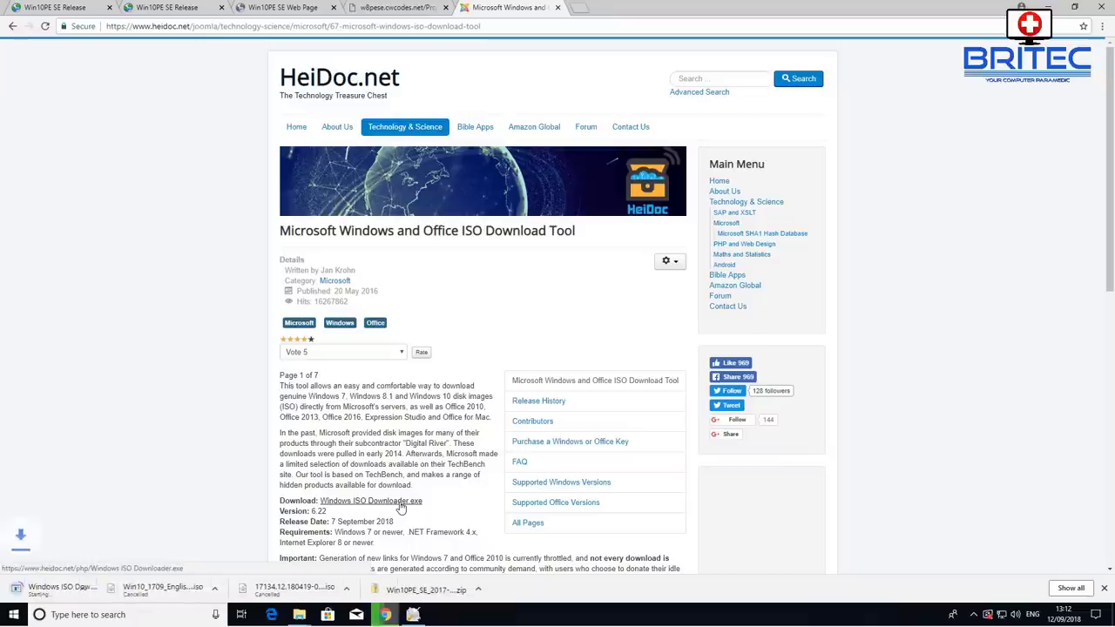
Step: Run Windows ISO Downloader.exe from Chrome's download bar
left_click(65, 595)
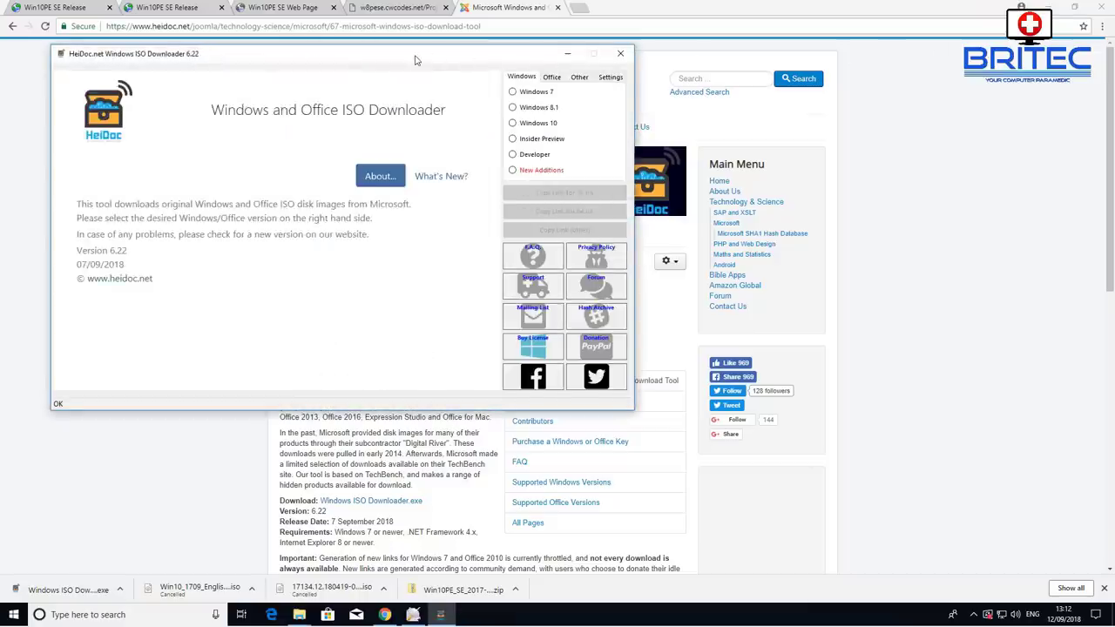
Step: Select Windows 10 and confirm the Windows 10 Home/Pro edition
left_click_drag(416, 60, 636, 103)
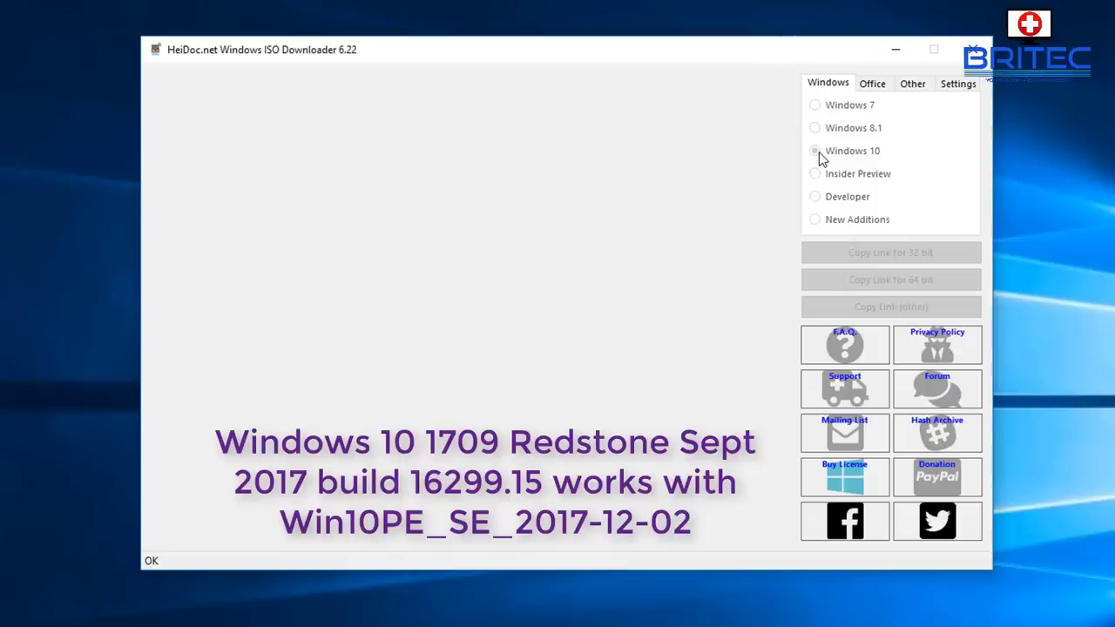
left_click(818, 153)
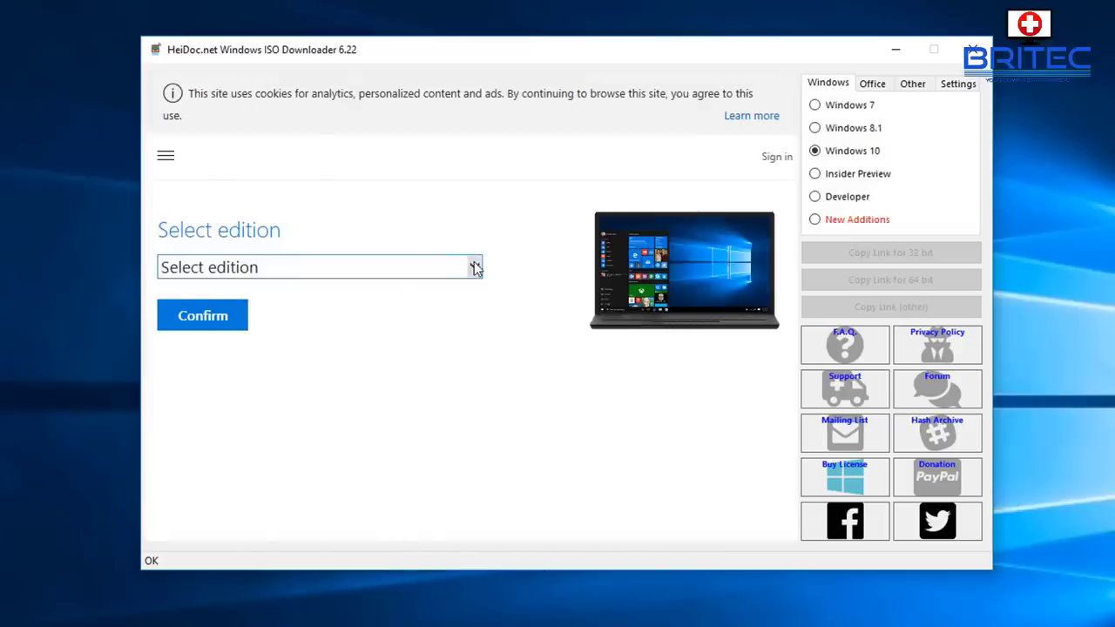
left_click(471, 266)
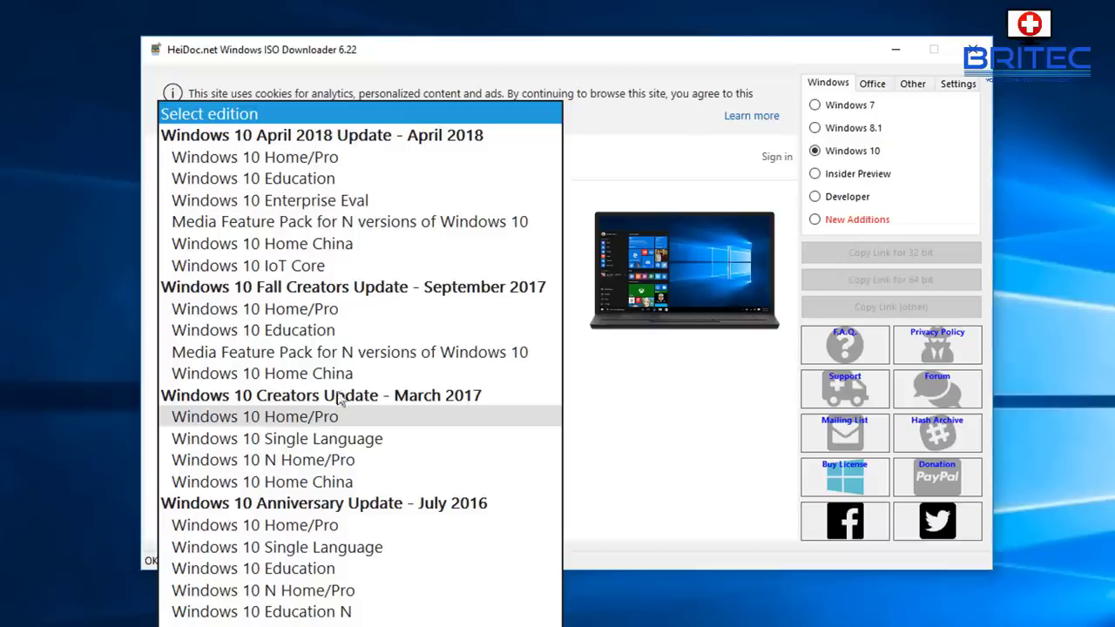
left_click(329, 310)
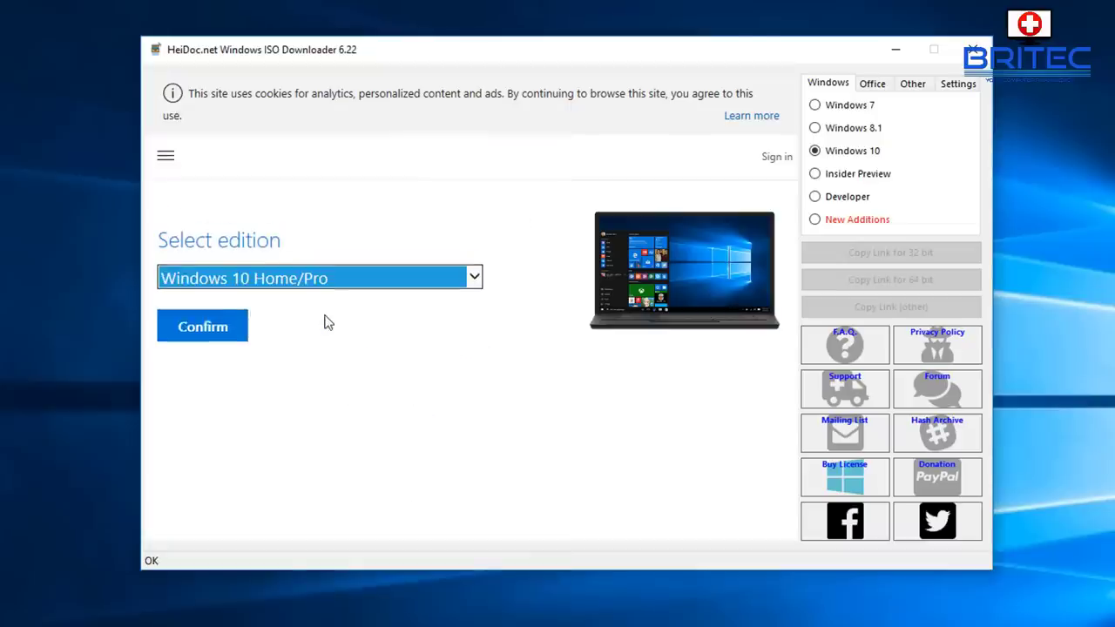
left_click(200, 326)
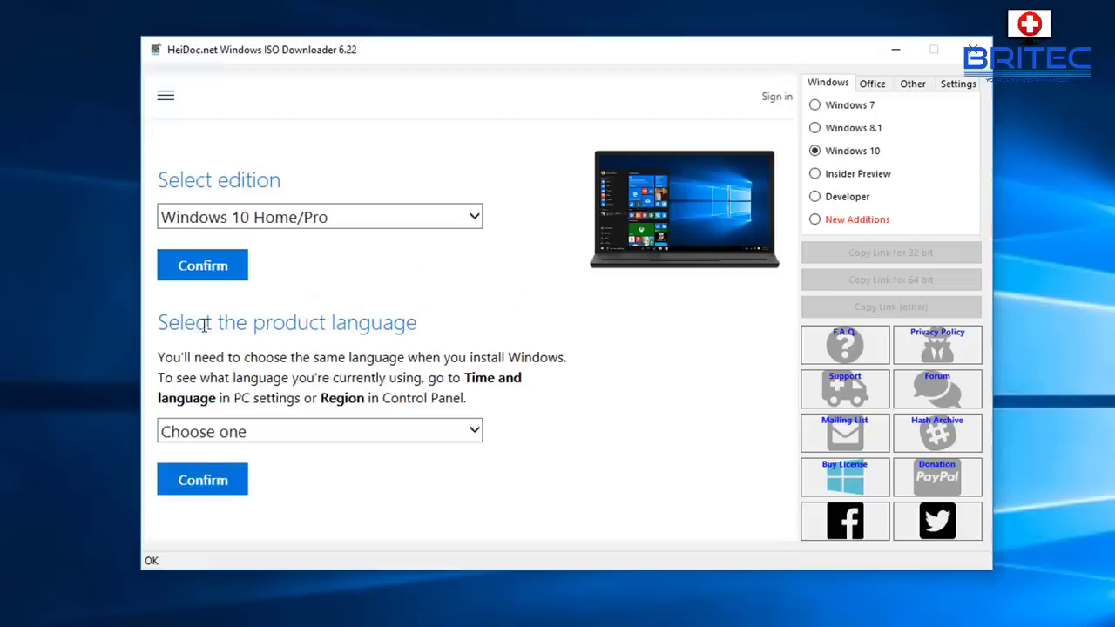
Step: Choose English as the product language and confirm it
left_click(367, 432)
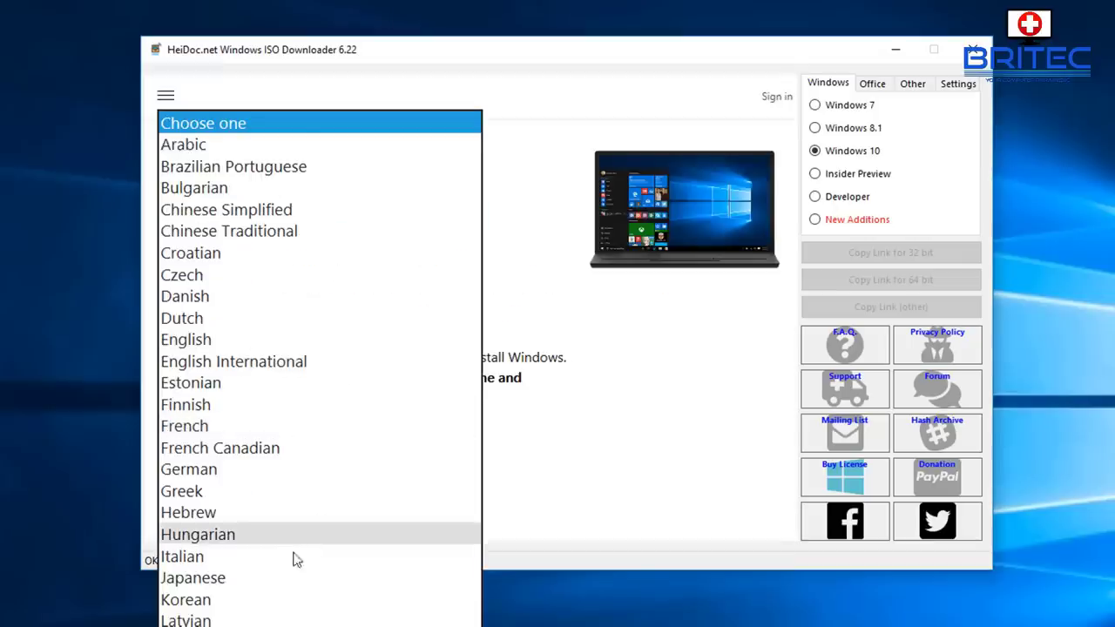
scroll(269, 616, "down", 3)
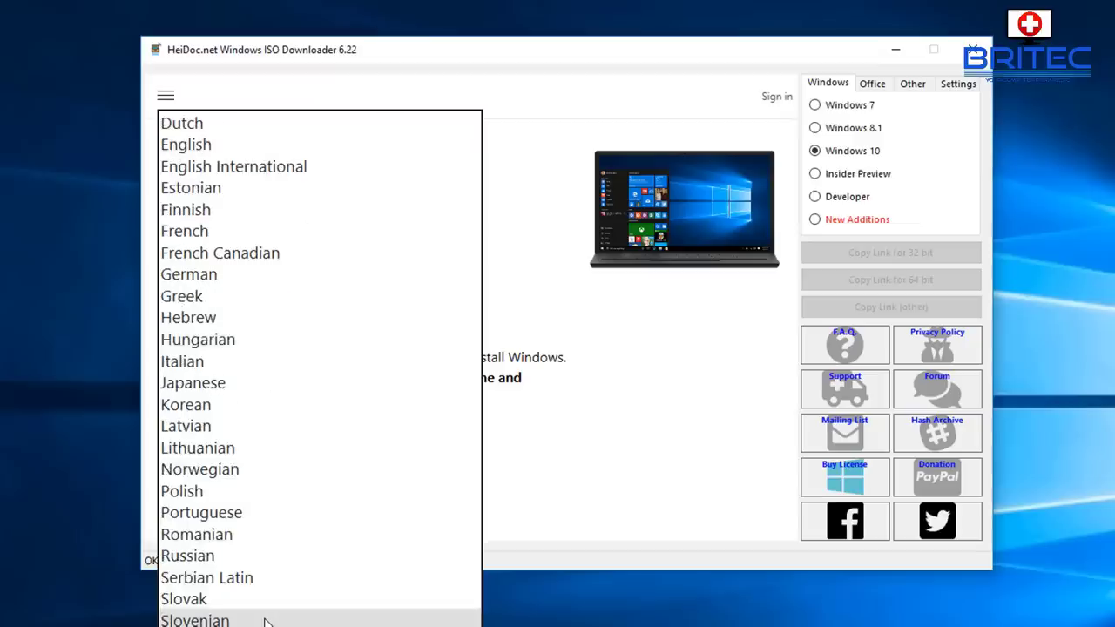
scroll(250, 465, "up", 2)
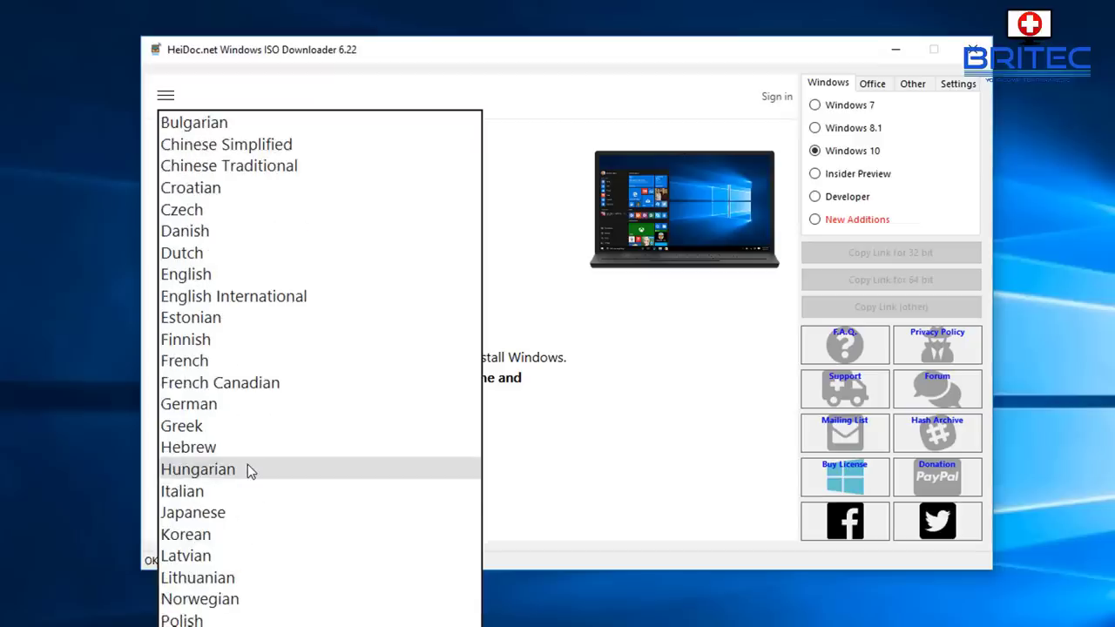
left_click(211, 283)
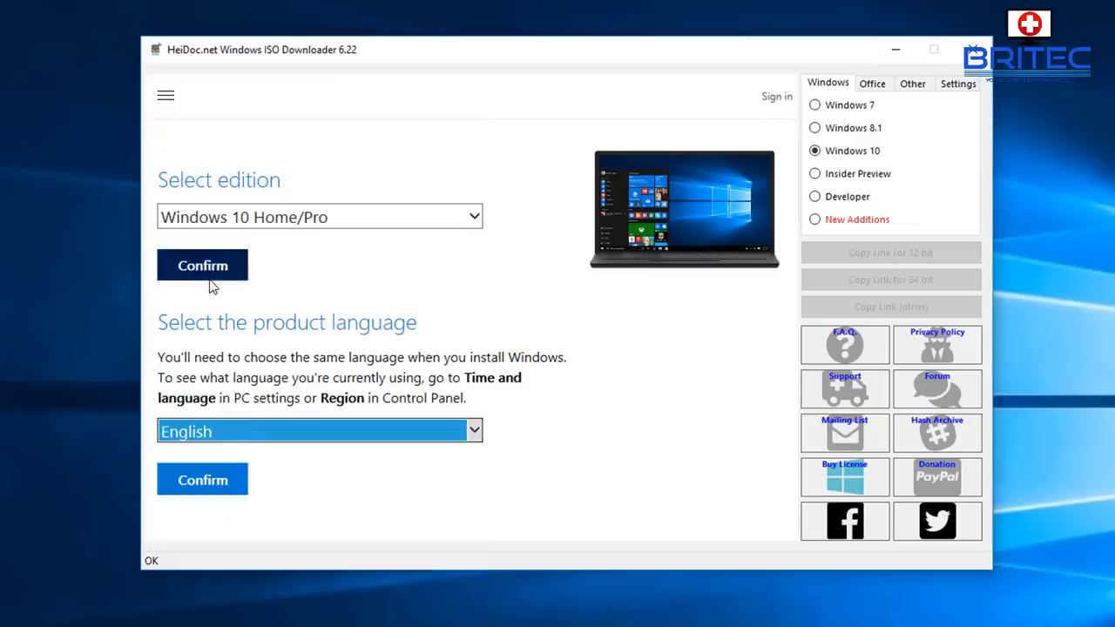
left_click(208, 484)
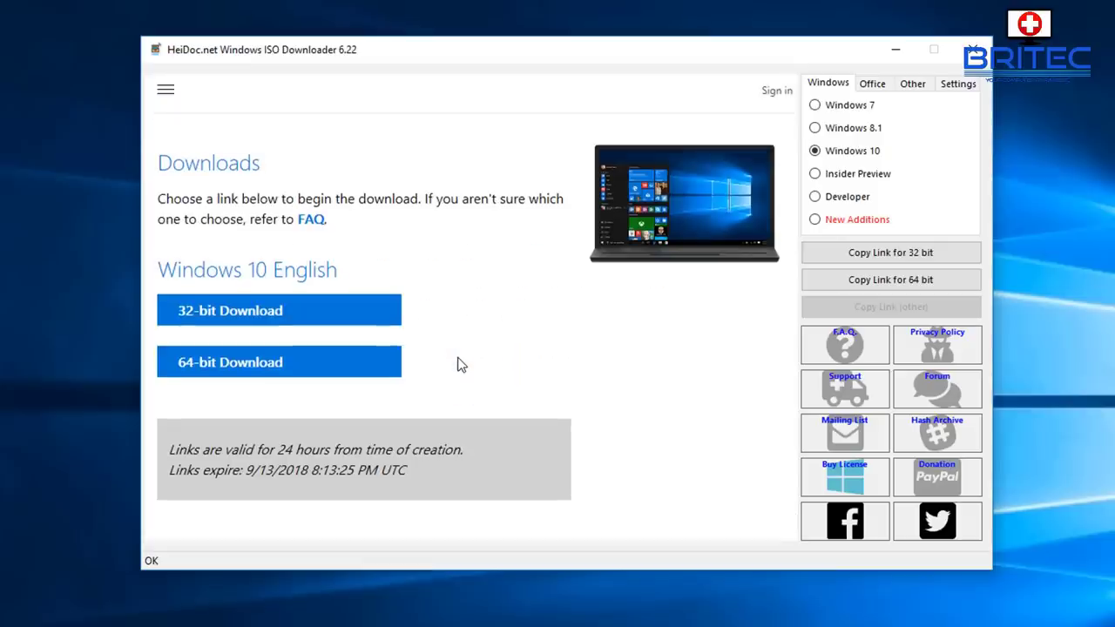
Step: Save the 64-bit Windows 10 ISO to the Desktop and close the download-complete notice
left_click(277, 371)
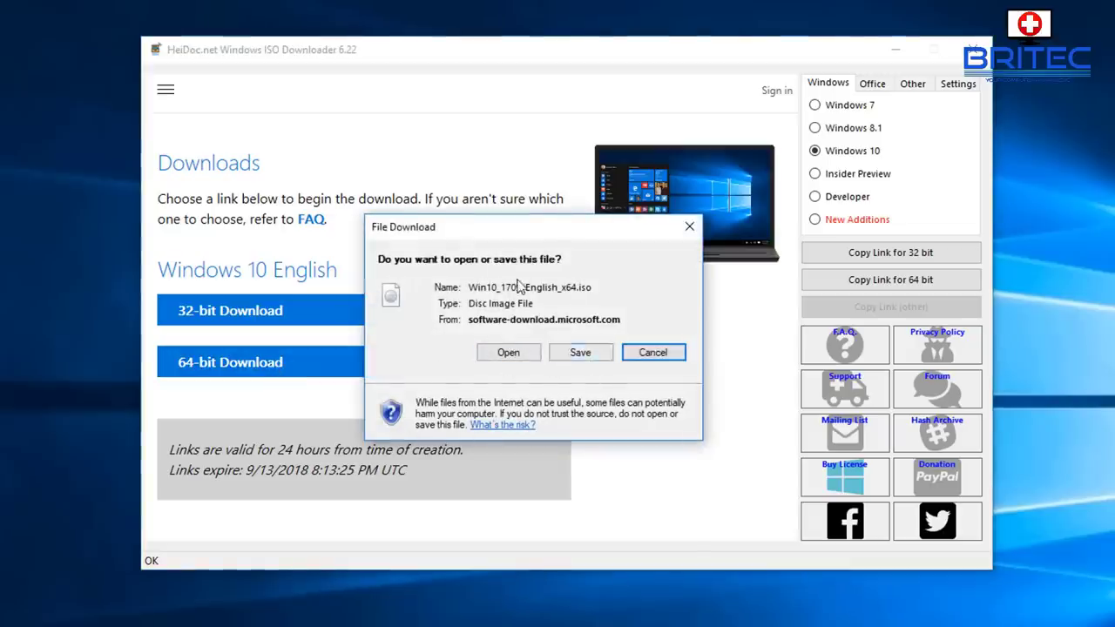
left_click(587, 359)
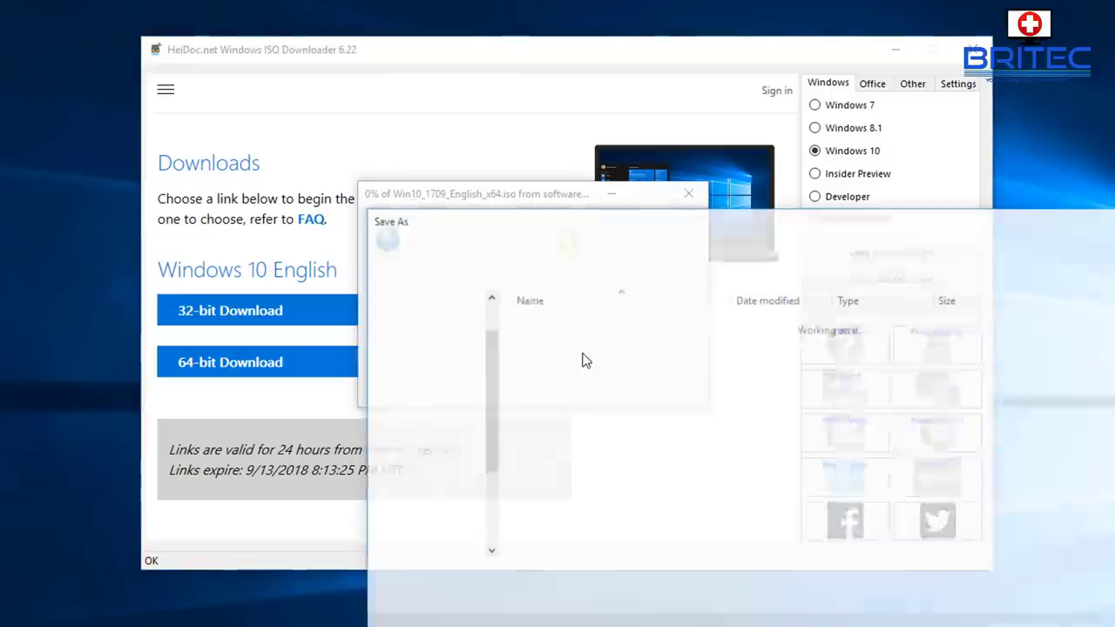
left_click_drag(694, 230, 496, 118)
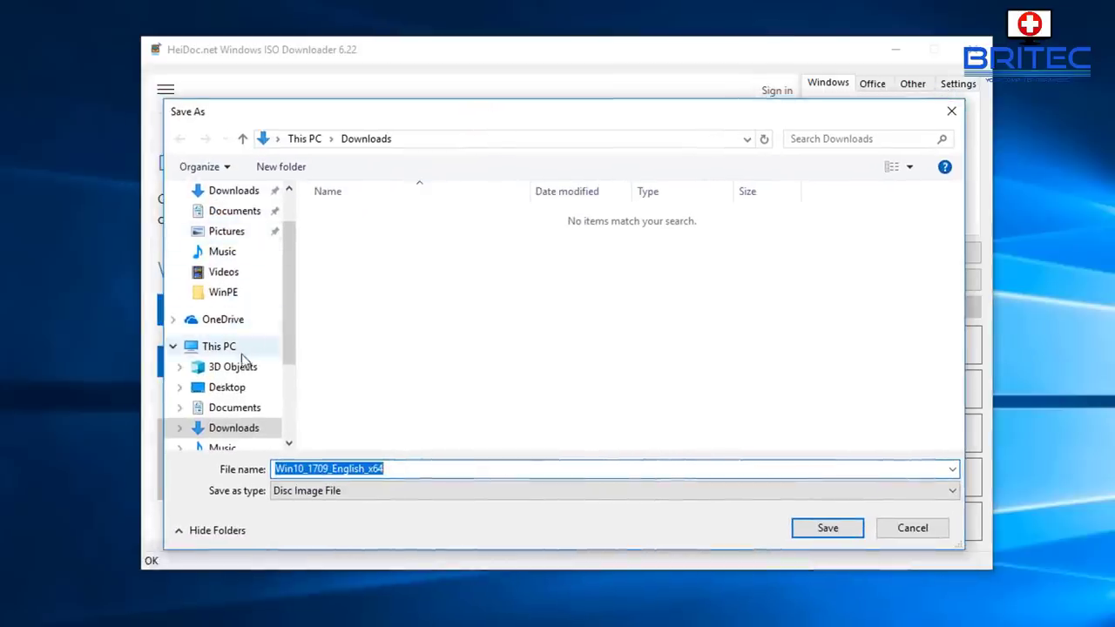
left_click(234, 387)
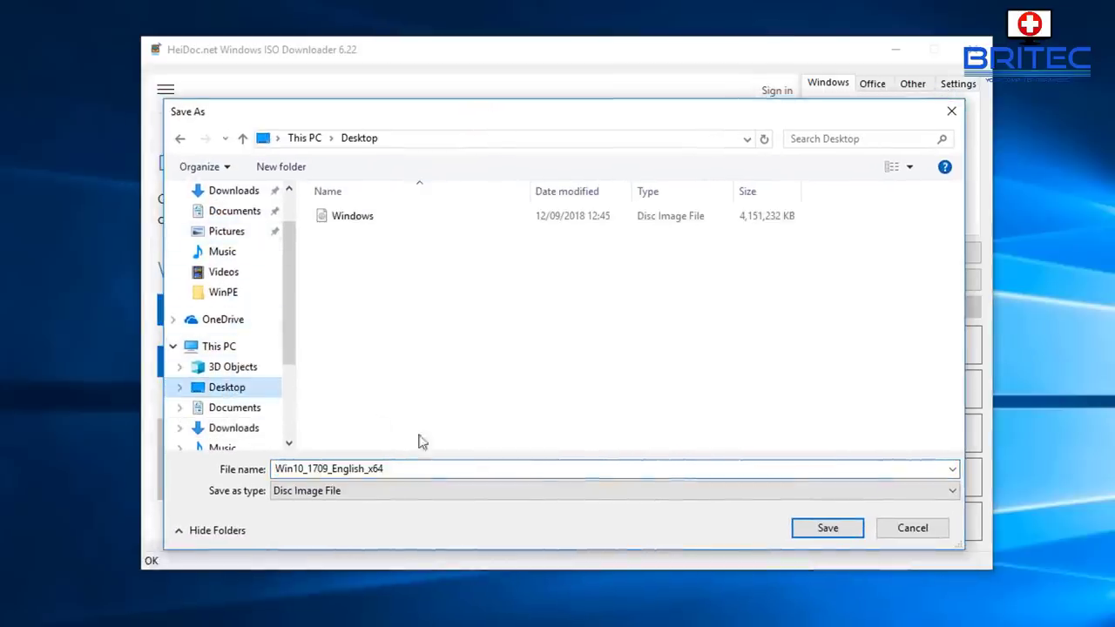
left_click(827, 529)
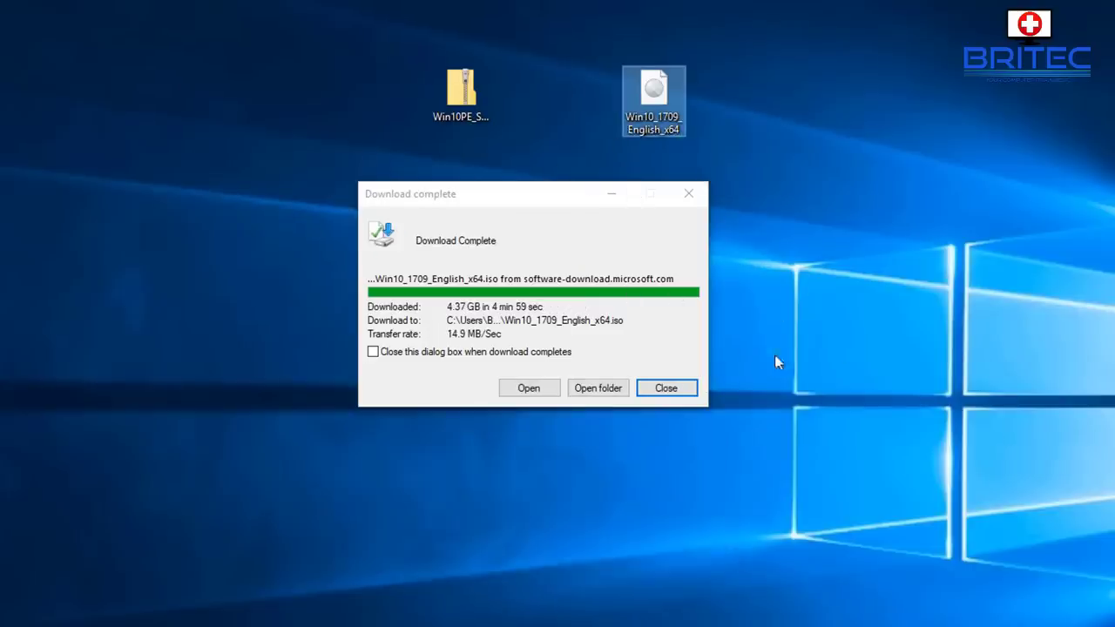
left_click(683, 389)
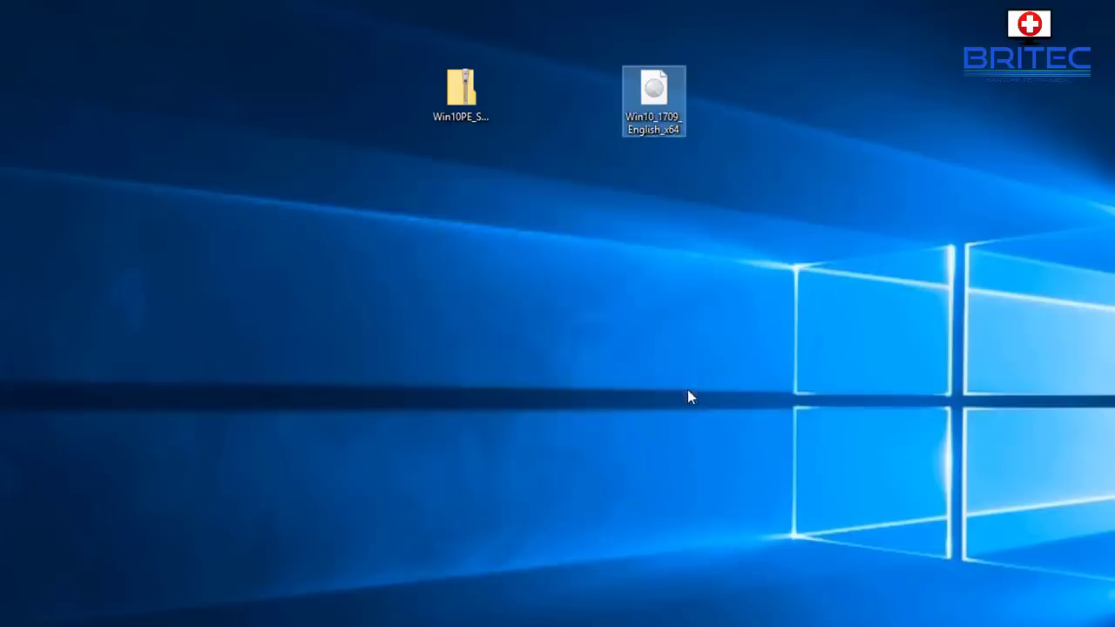
Step: Mount the Windows 10 ISO and copy all eight items on the disc
right_click(655, 90)
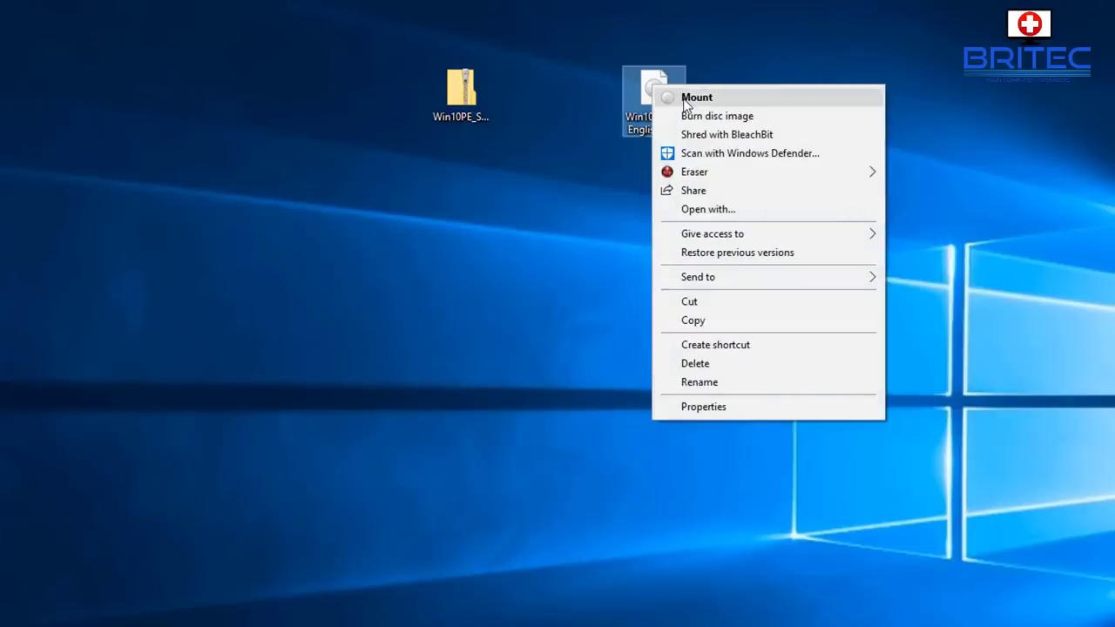
left_click(686, 98)
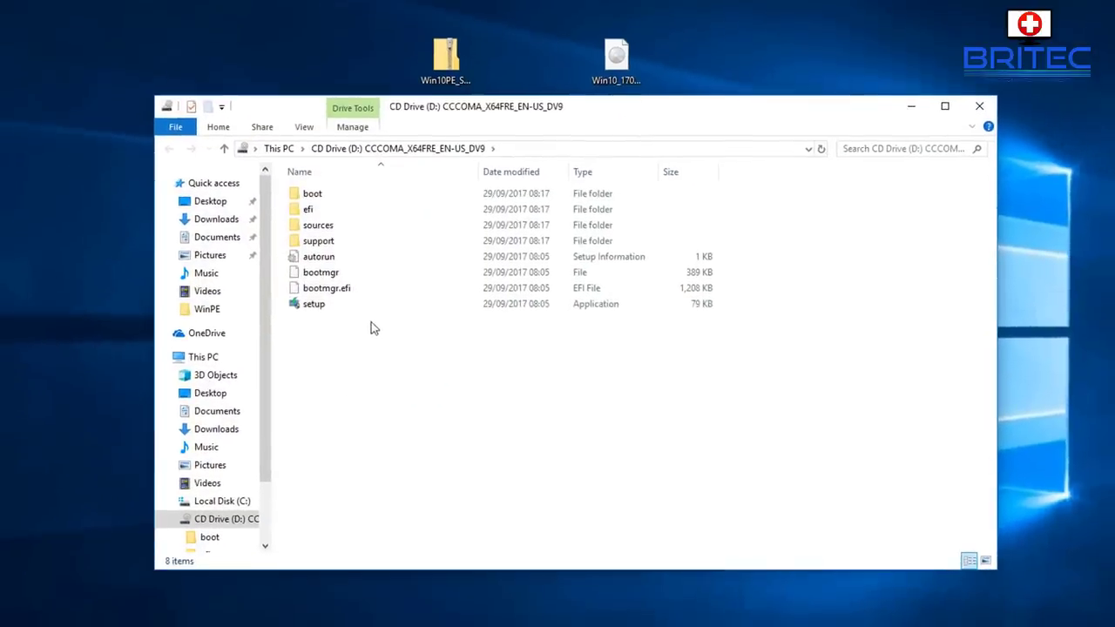
left_click_drag(370, 327, 282, 186)
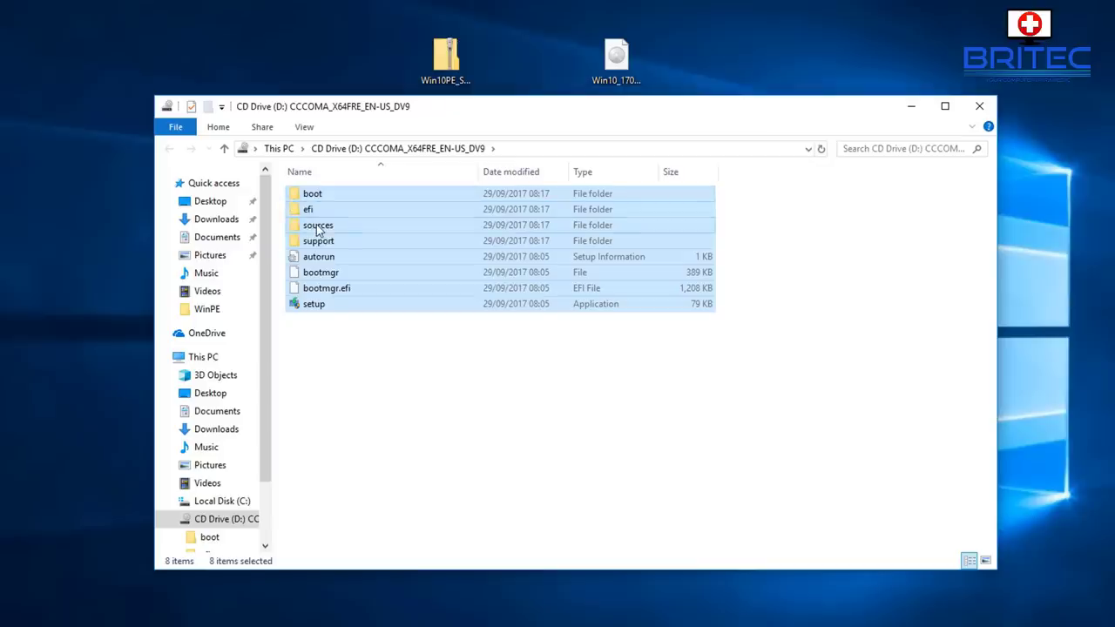
right_click(318, 227)
left_click(357, 363)
Step: Paste the disc contents into C:\WinPE\Source and select all copied items
left_click(231, 505)
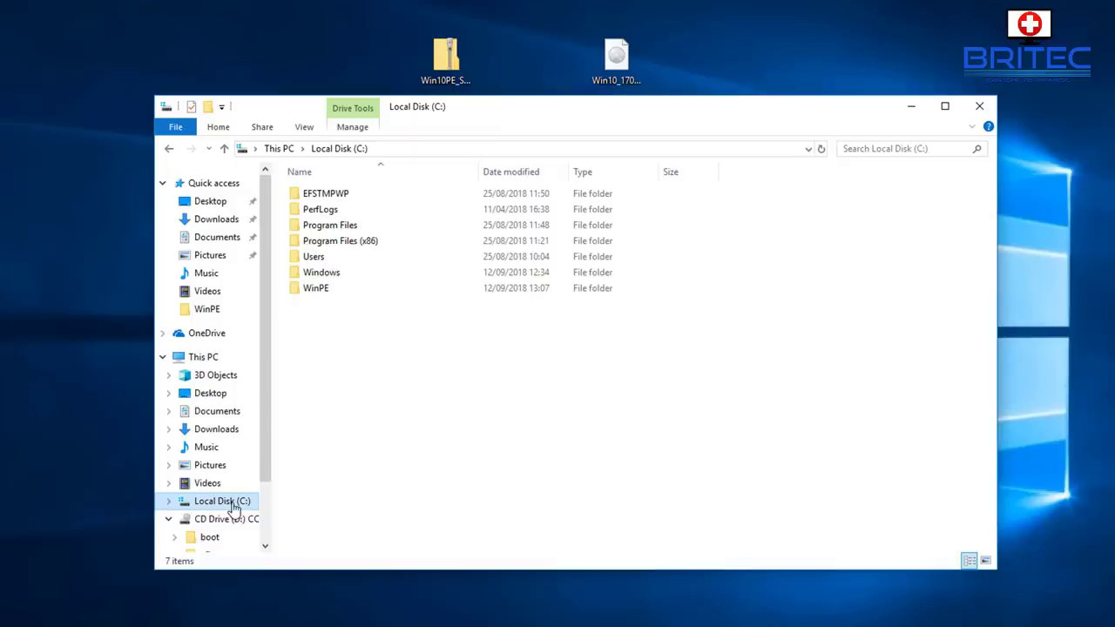
double_click(316, 288)
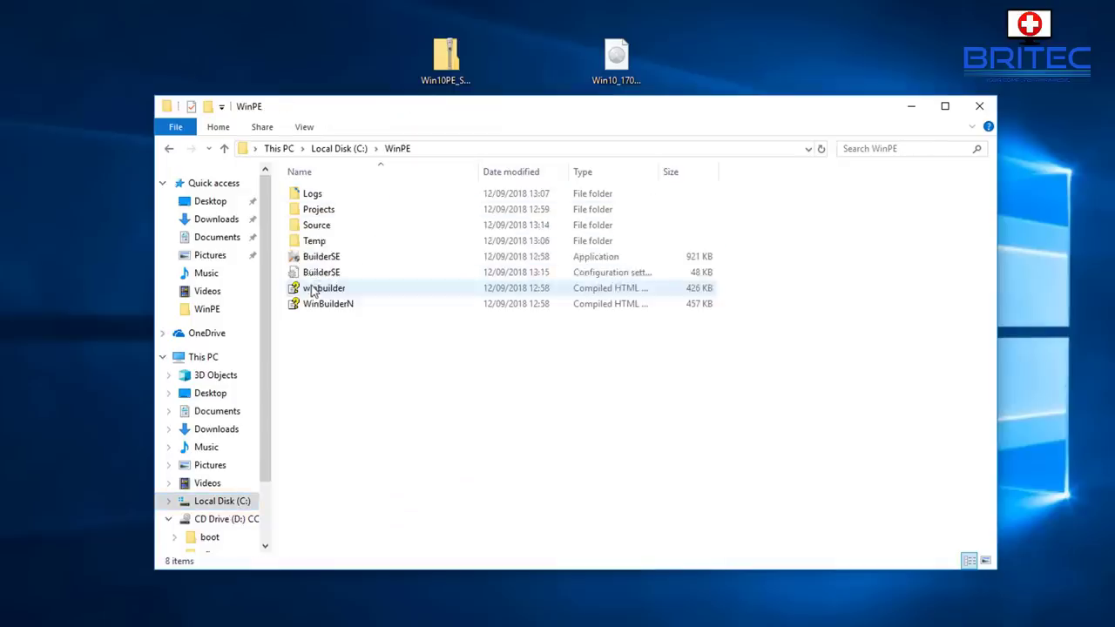
double_click(329, 223)
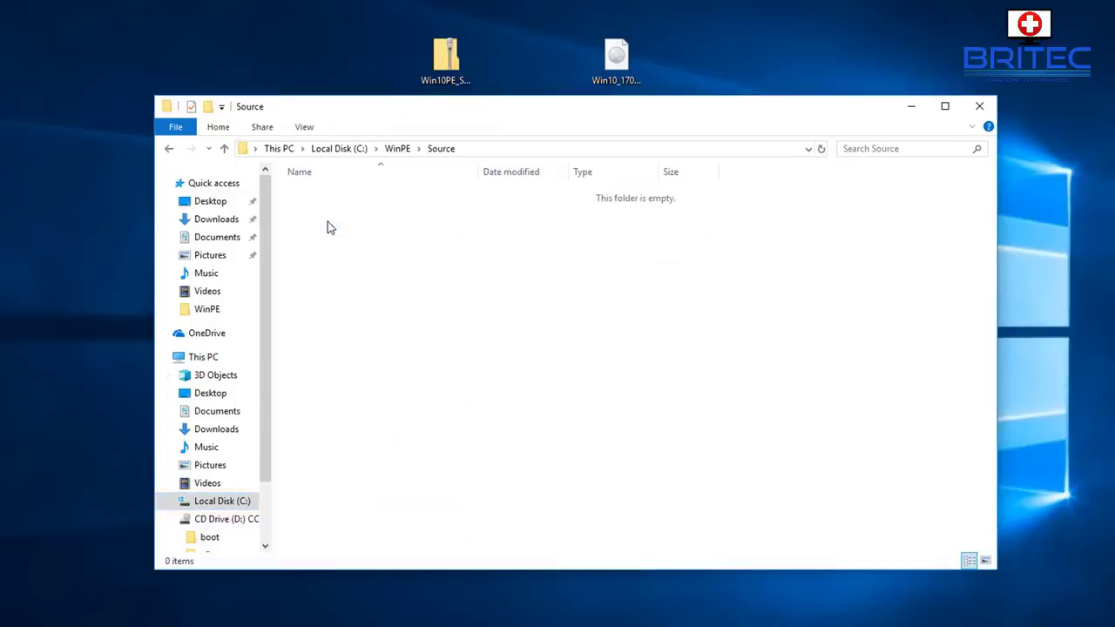
right_click(327, 221)
left_click(366, 328)
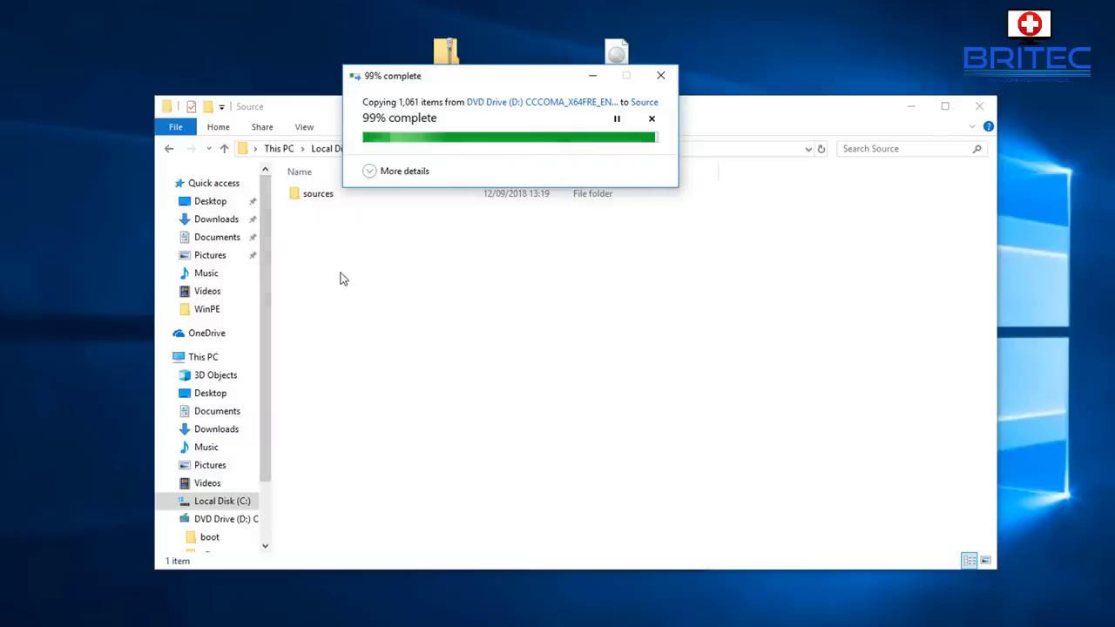
key("ctrl+a")
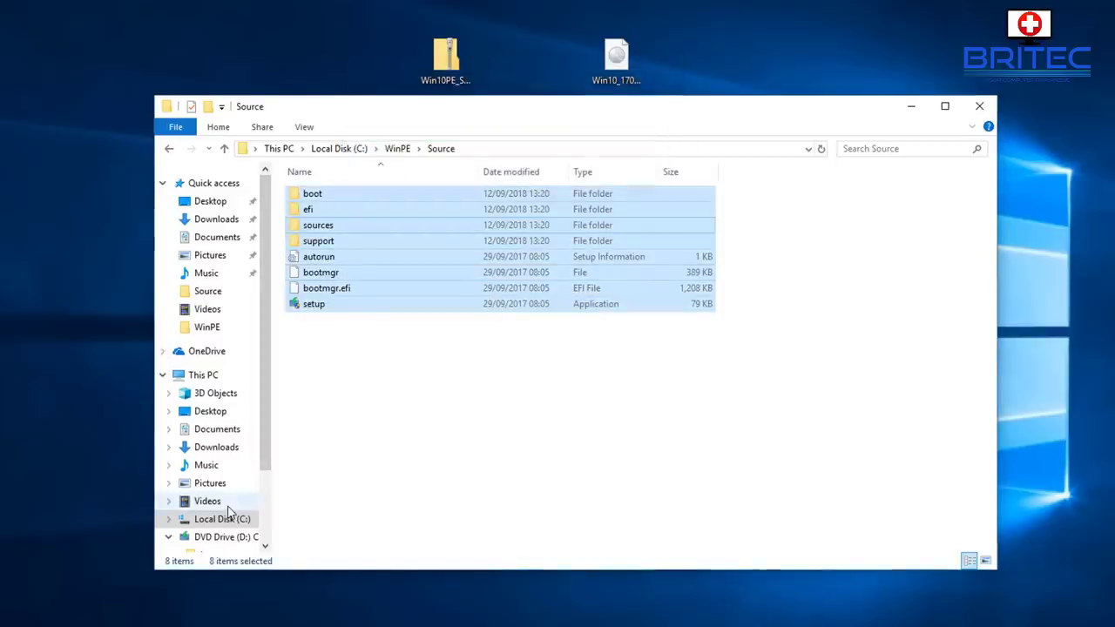
Step: Run BuilderSE from C:\WinPE as administrator, approving the UAC prompt
left_click(397, 149)
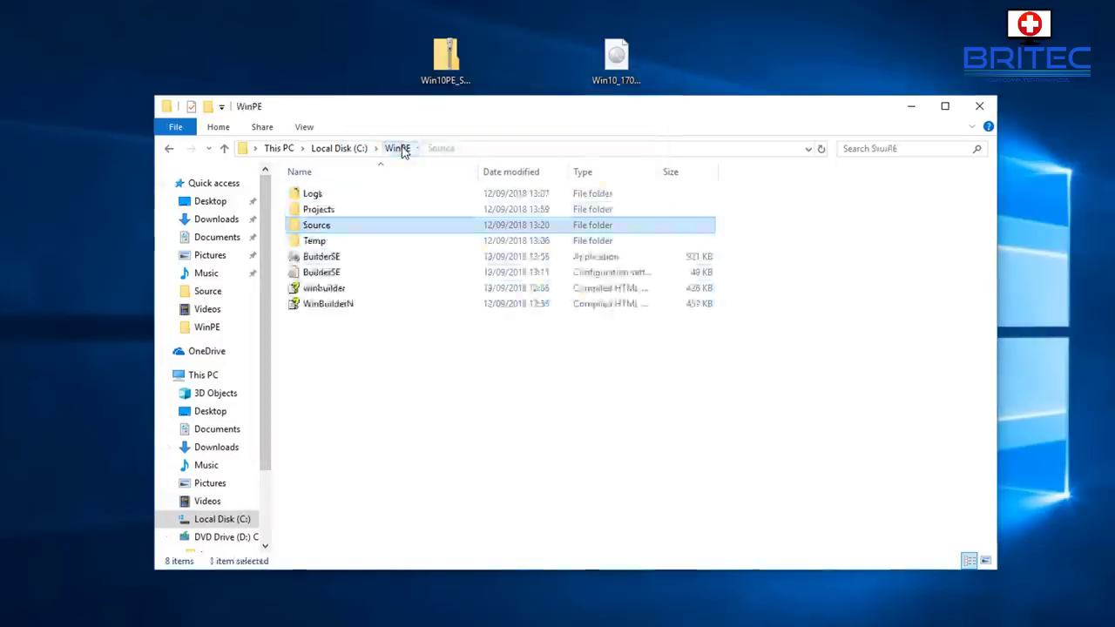
left_click(326, 257)
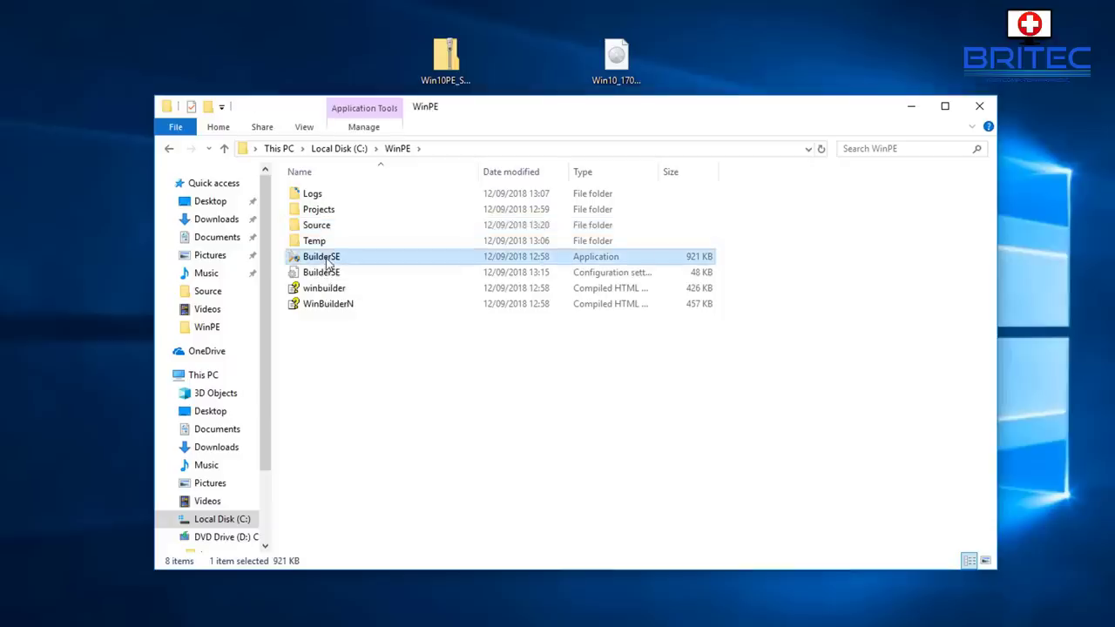
right_click(326, 258)
left_click(383, 286)
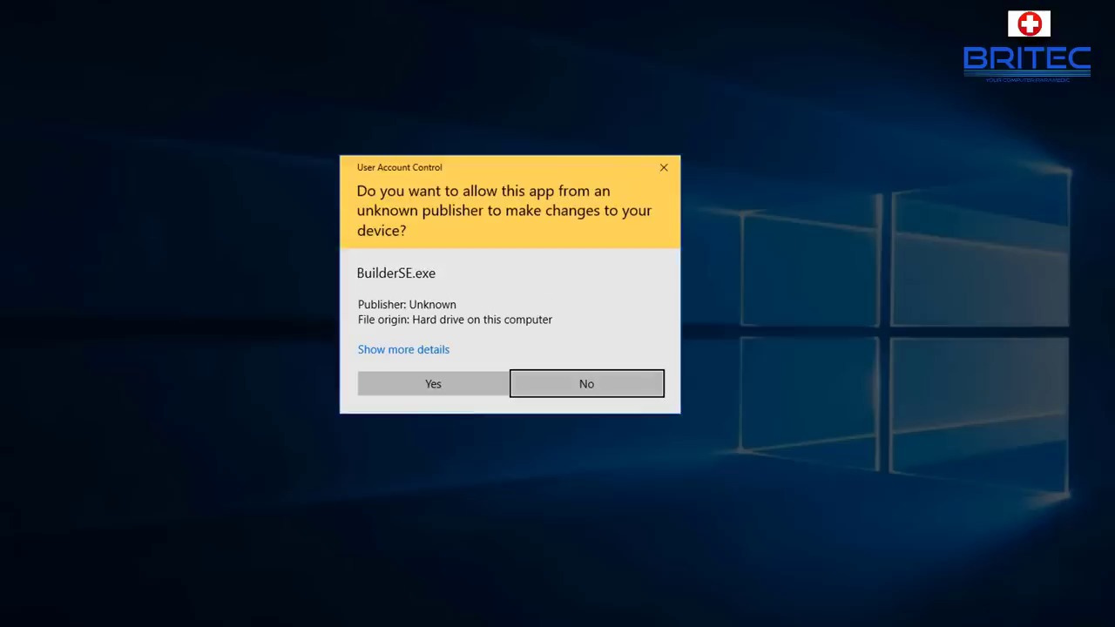
left_click(462, 388)
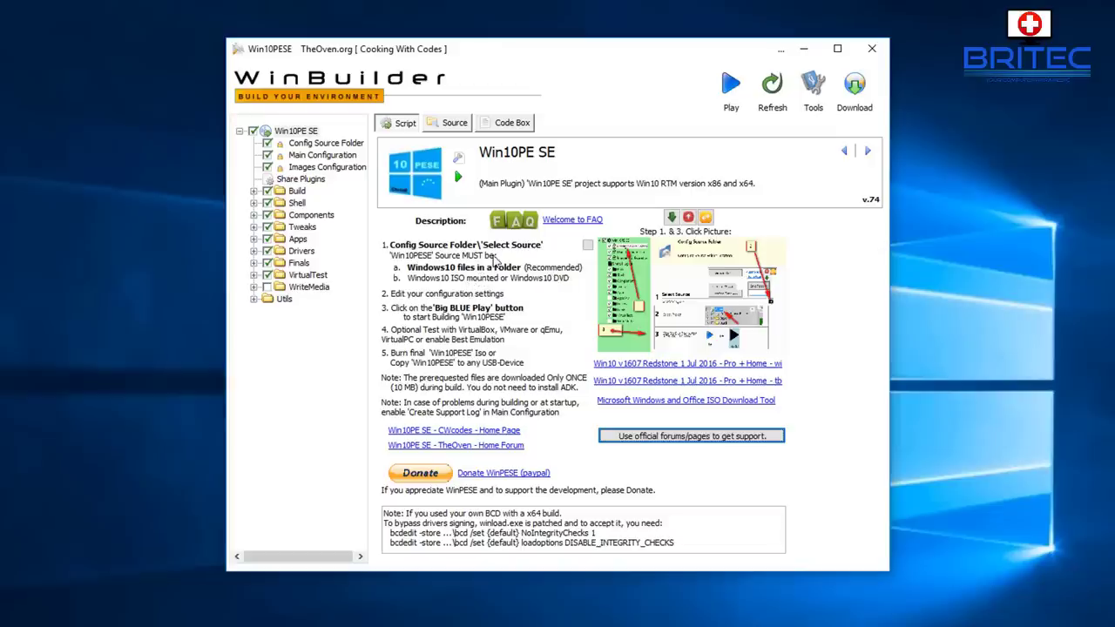
Step: Point the project's Source directory at C:\WinPE\Source, so it reads %BaseDir%\Source
left_click(454, 123)
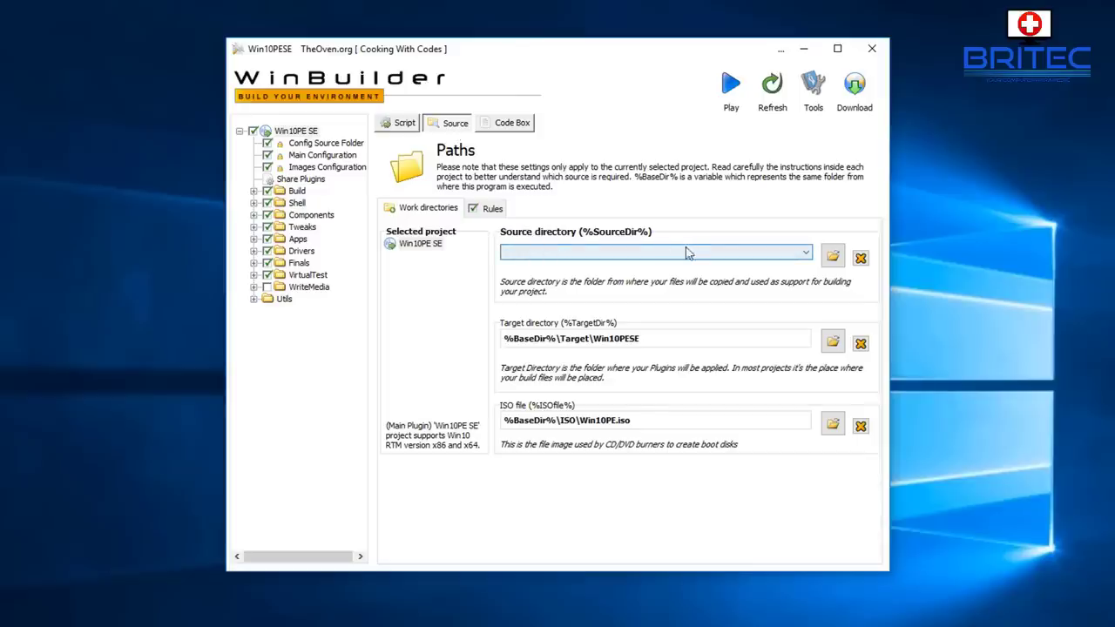
left_click(832, 258)
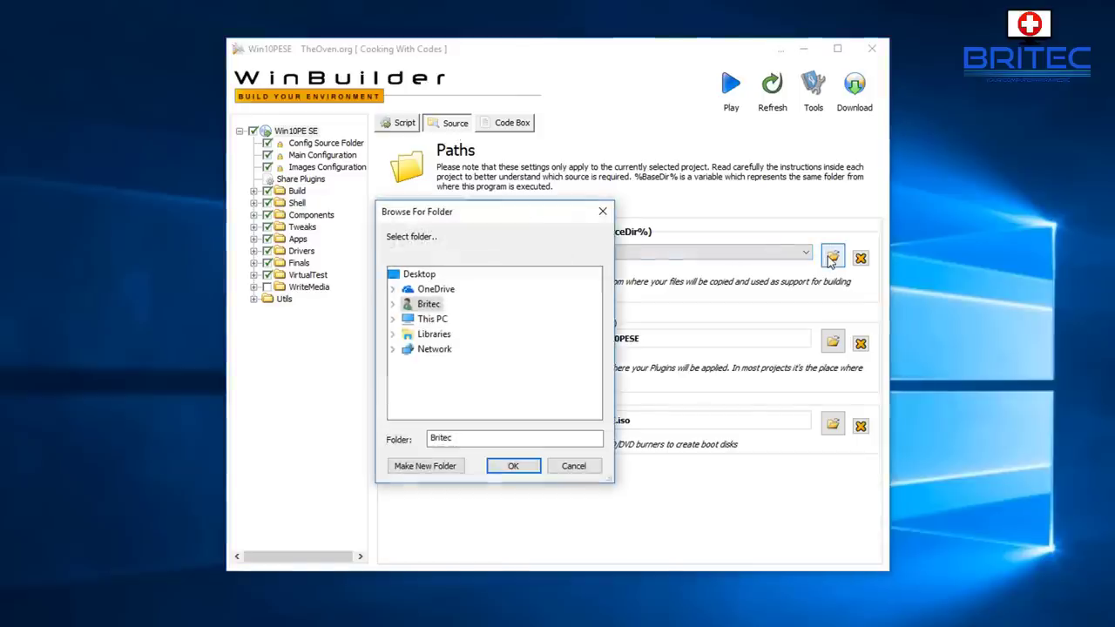
left_click(431, 319)
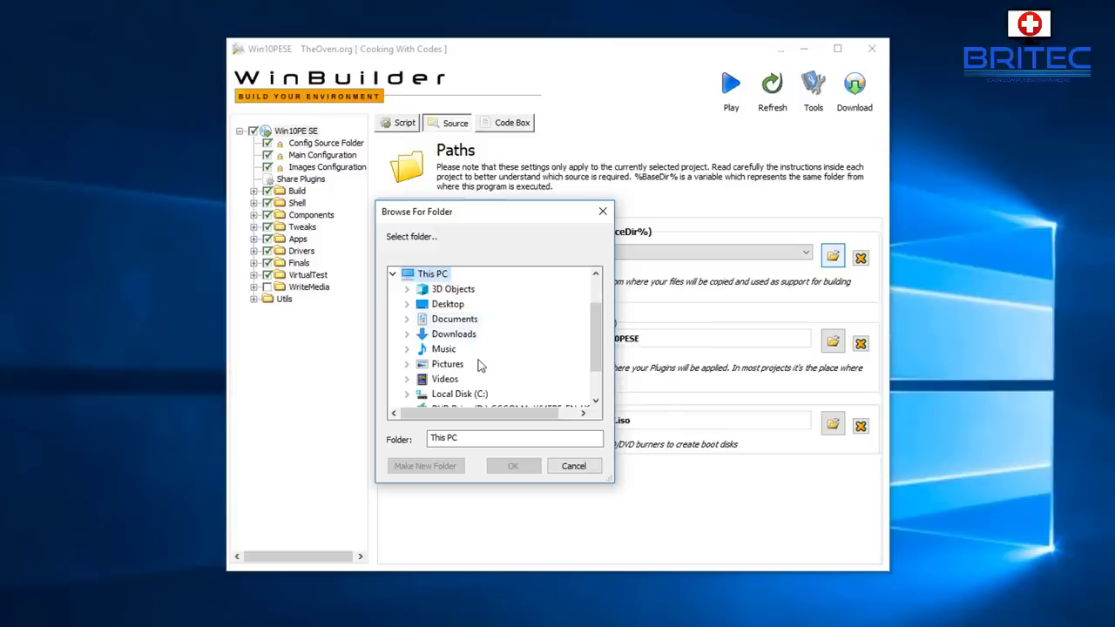
scroll(479, 365, "down", 1)
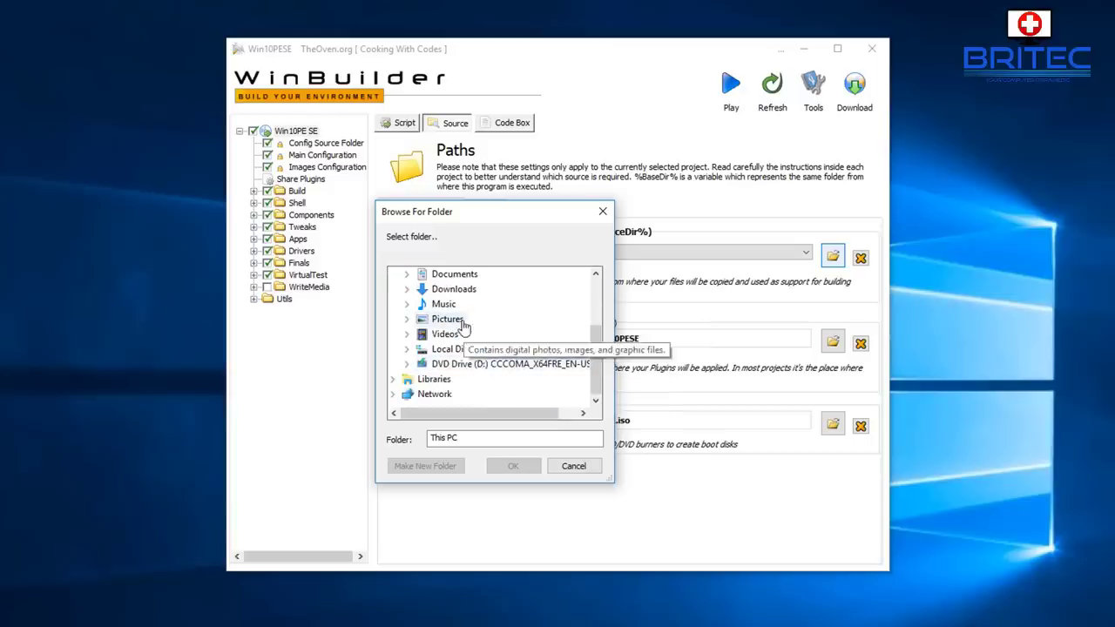
left_click(446, 349)
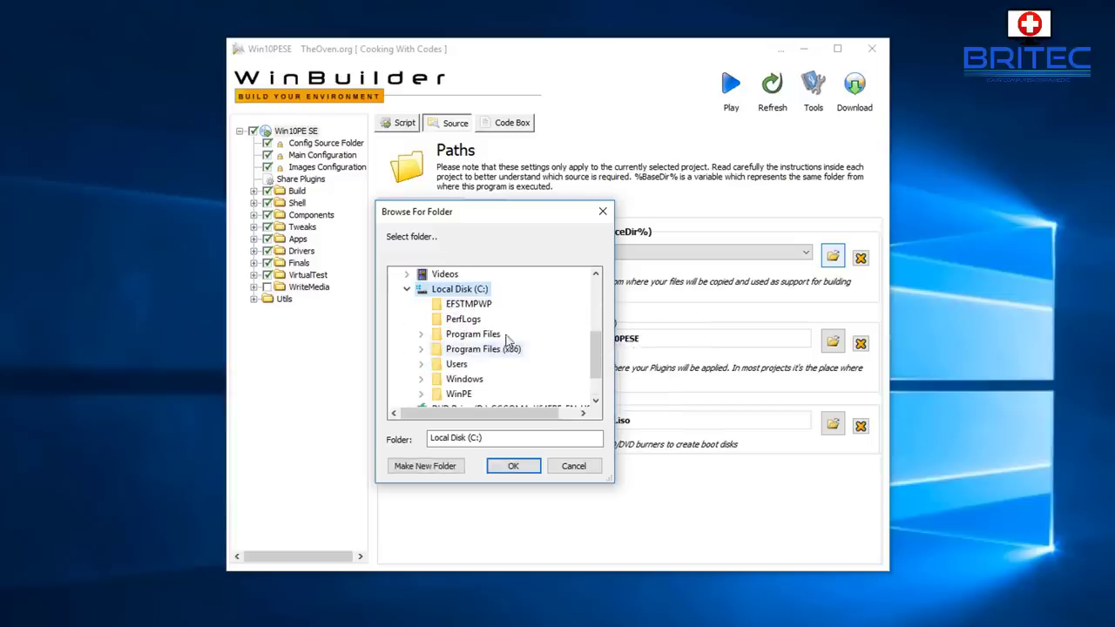
scroll(502, 337, "down", 1)
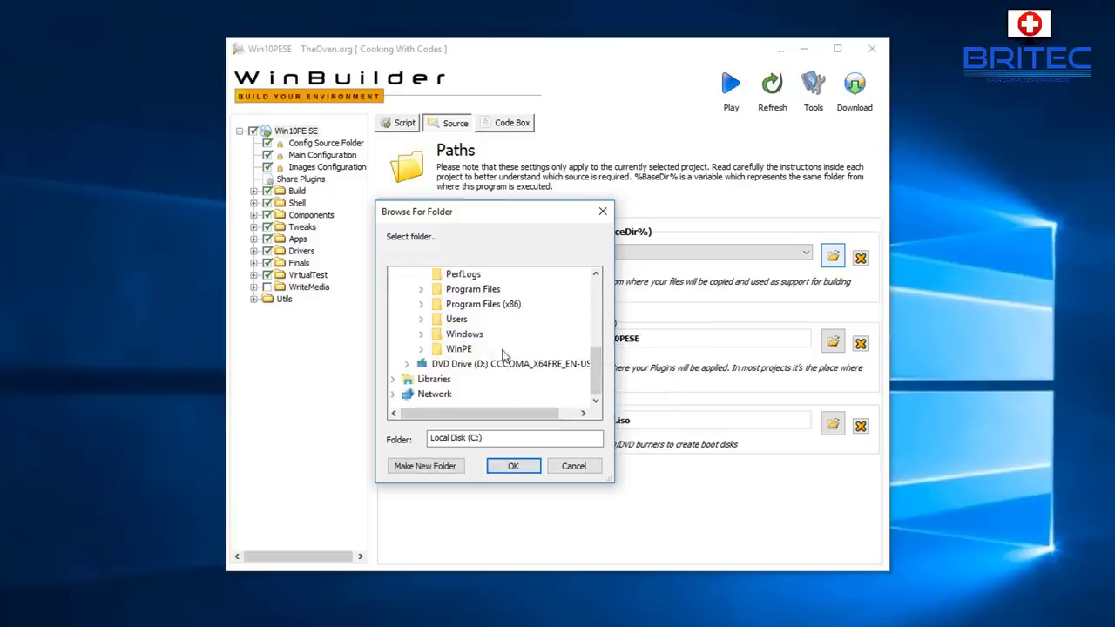
left_click(460, 351)
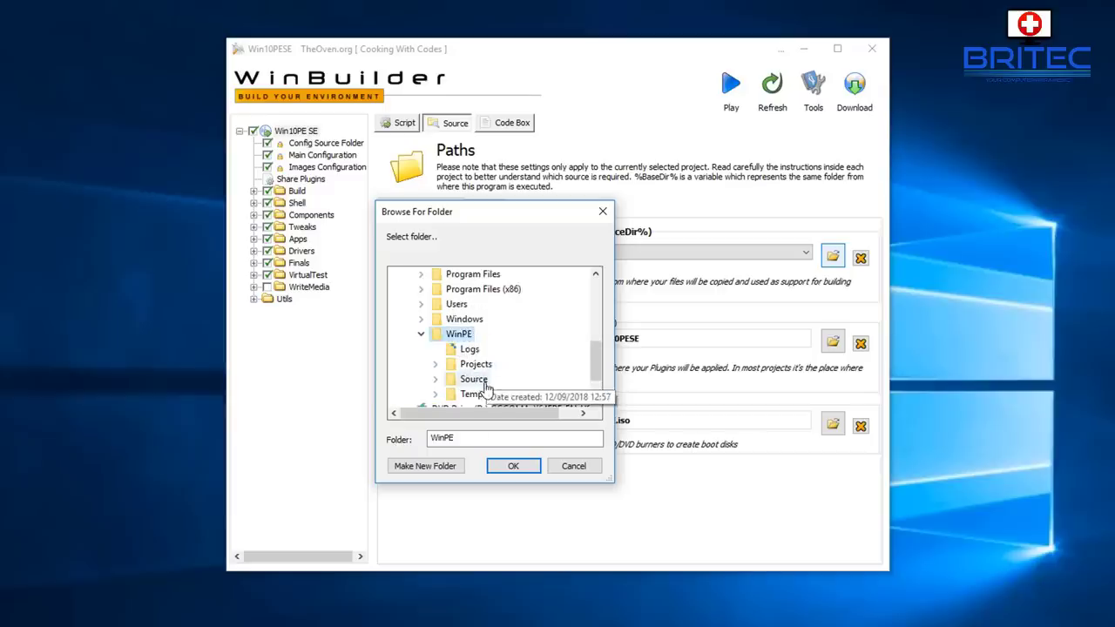
left_click(475, 380)
left_click(513, 466)
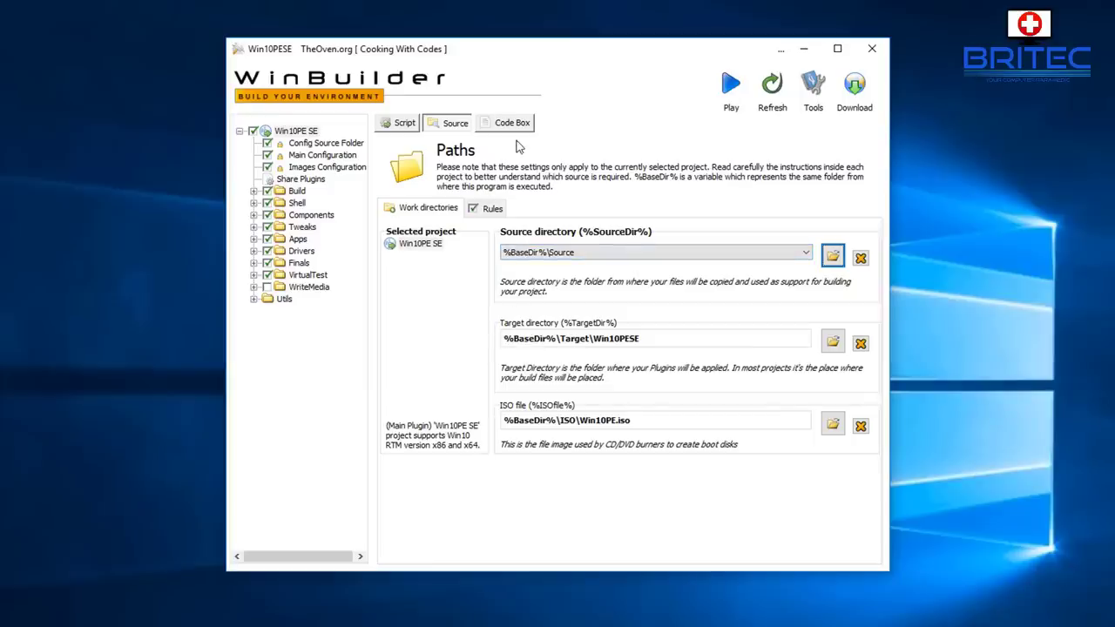
Step: Return to the Win10PE SE script page and open the Config Source Folder plugin
left_click(403, 123)
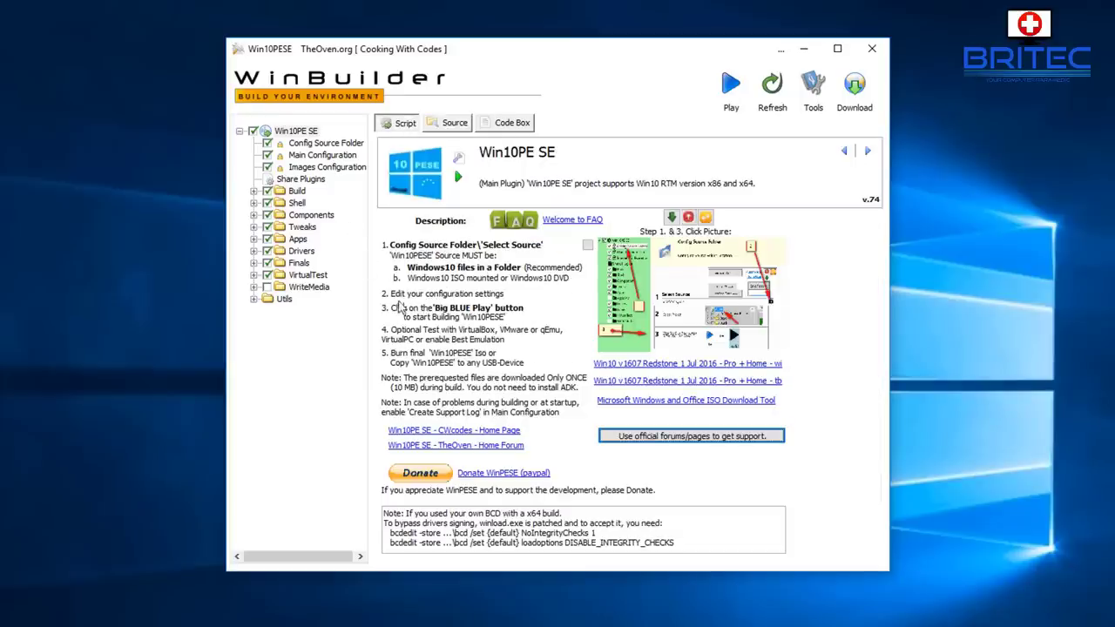
left_click(315, 146)
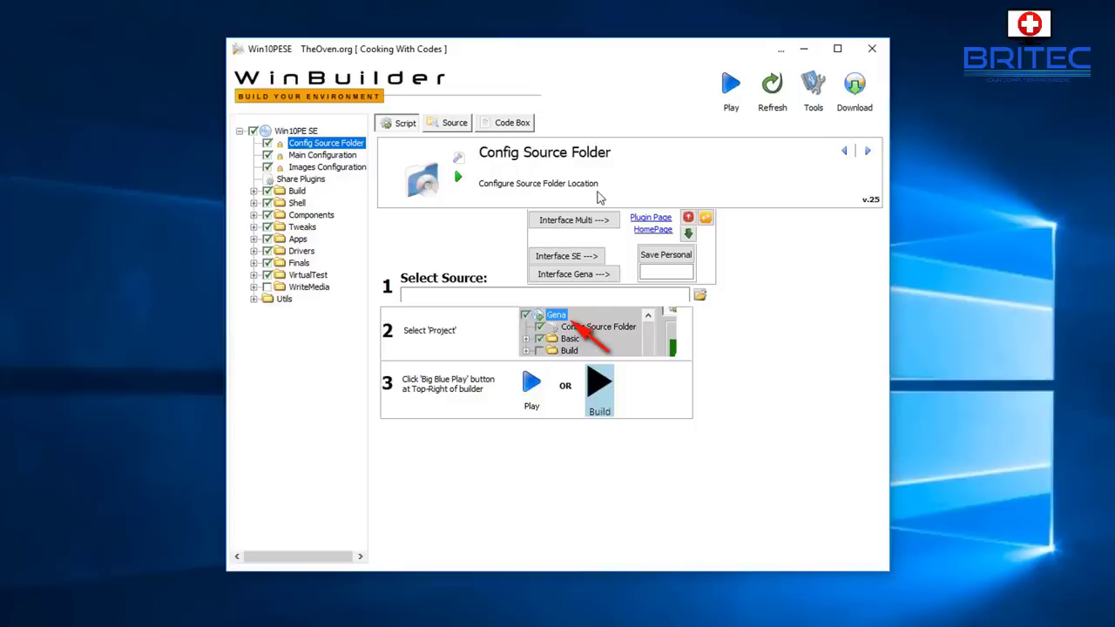
Step: Fill the Select Source field with C:\WinPE\Source\ by browsing This PC > C: > WinPE > Source
left_click(701, 296)
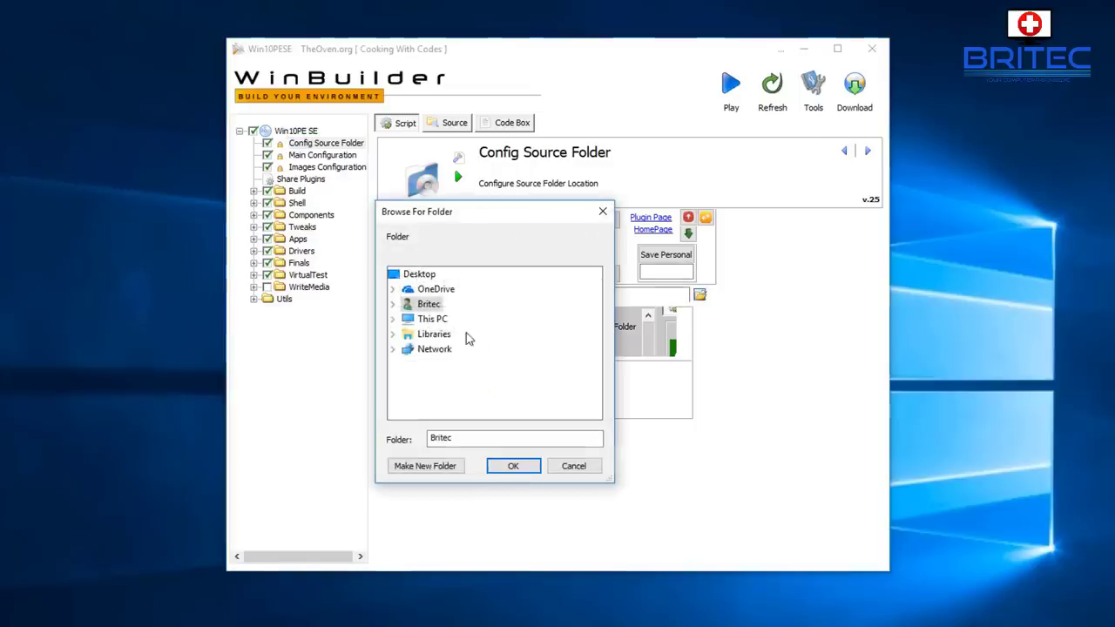
double_click(442, 322)
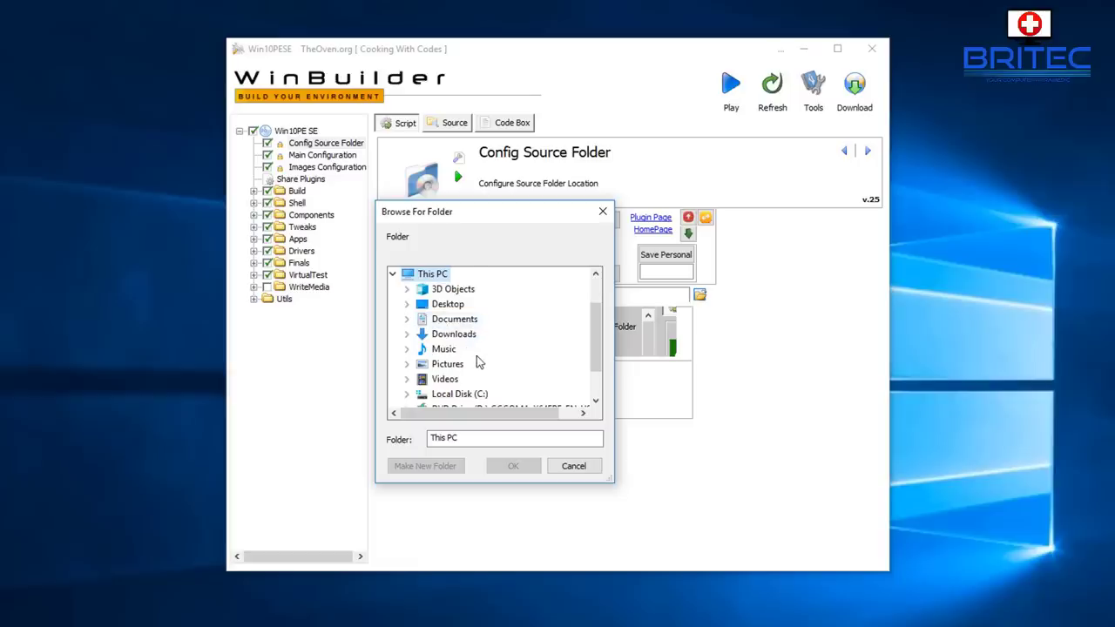
scroll(477, 355, "down", 1)
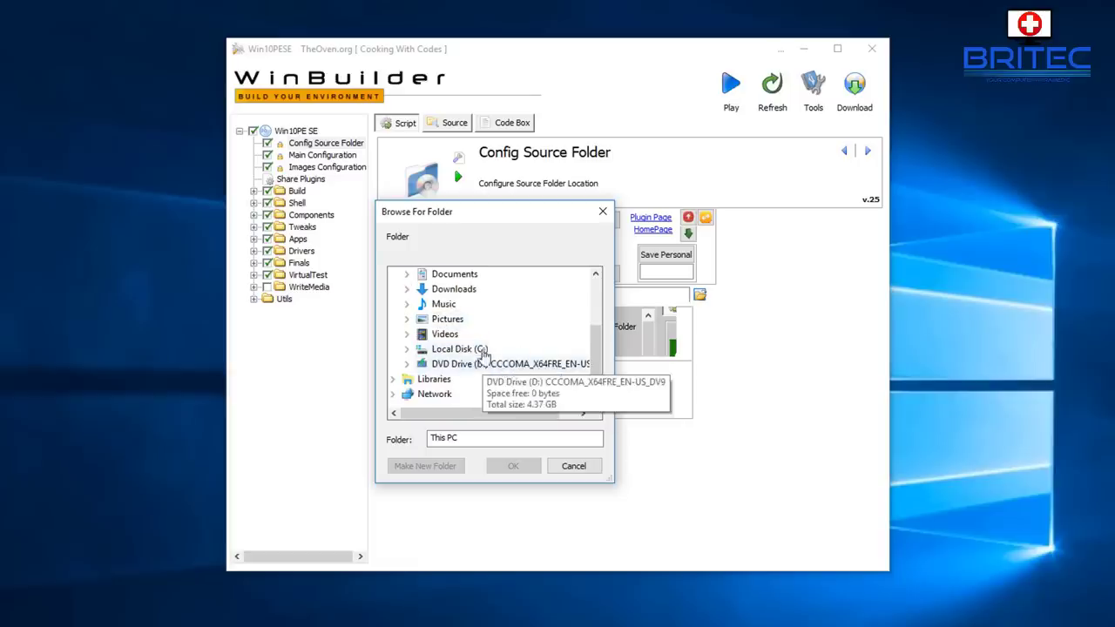
double_click(471, 350)
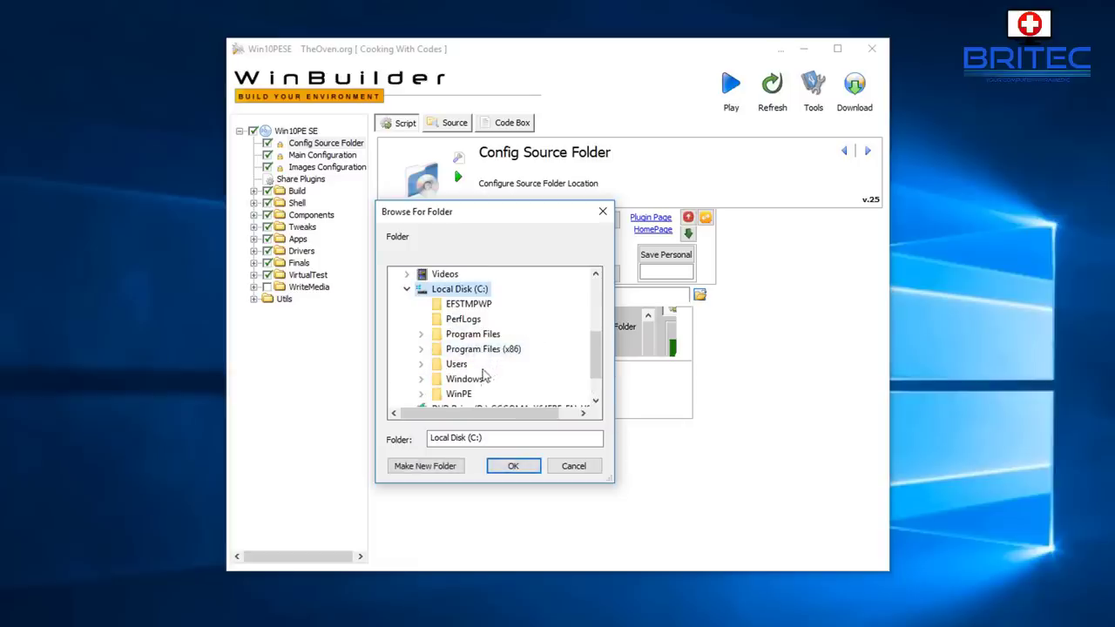
double_click(460, 394)
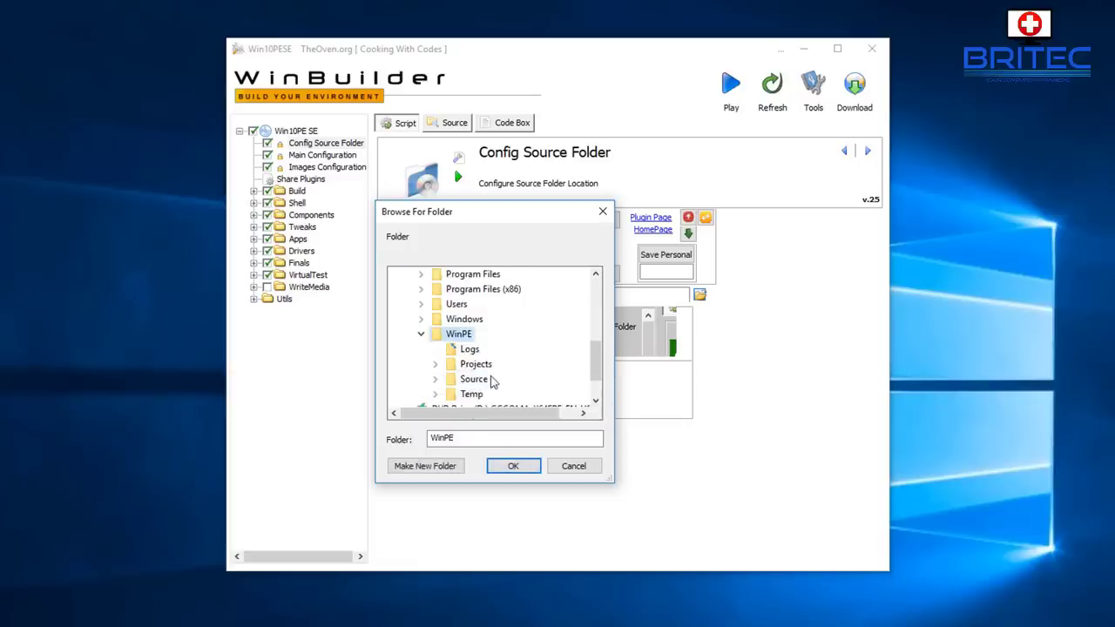
double_click(488, 380)
left_click(513, 467)
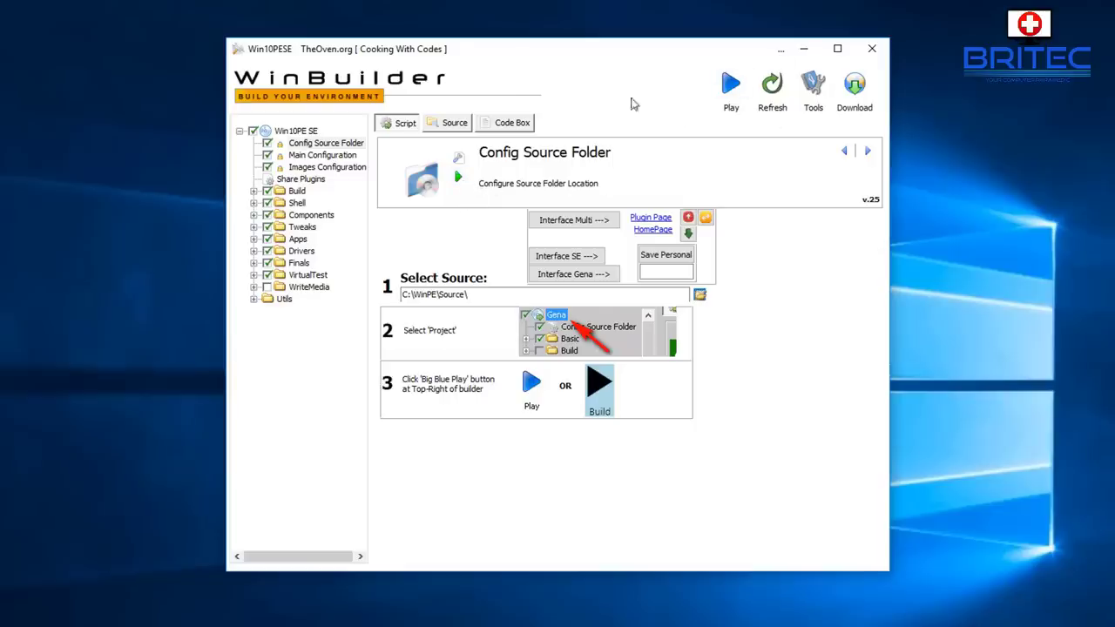
Step: Review the Main Configuration and Images Configuration pages, then return to the Win10PE SE root page
left_click(300, 156)
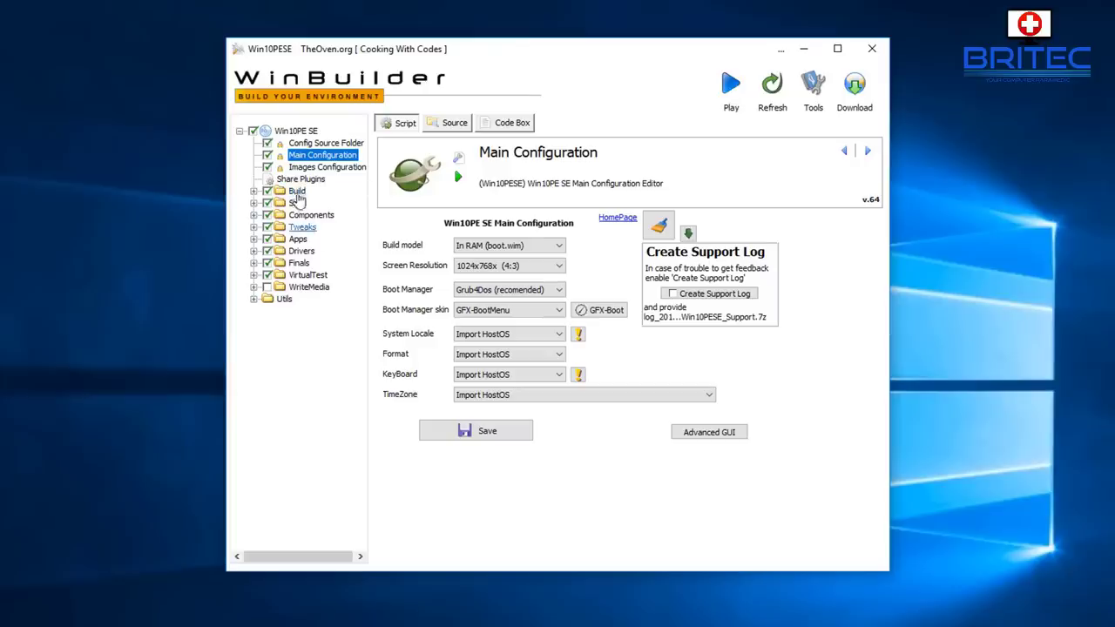
left_click(315, 167)
left_click(307, 131)
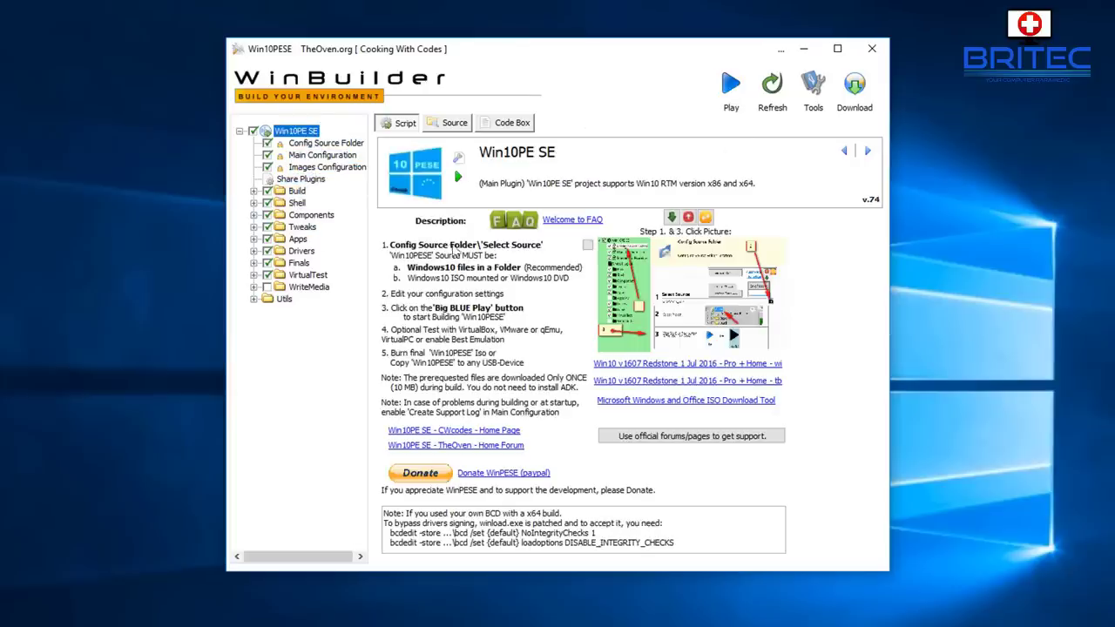
Step: Run the full Win10PE SE build with the Play button, test-booting the result in QEMU
left_click(732, 87)
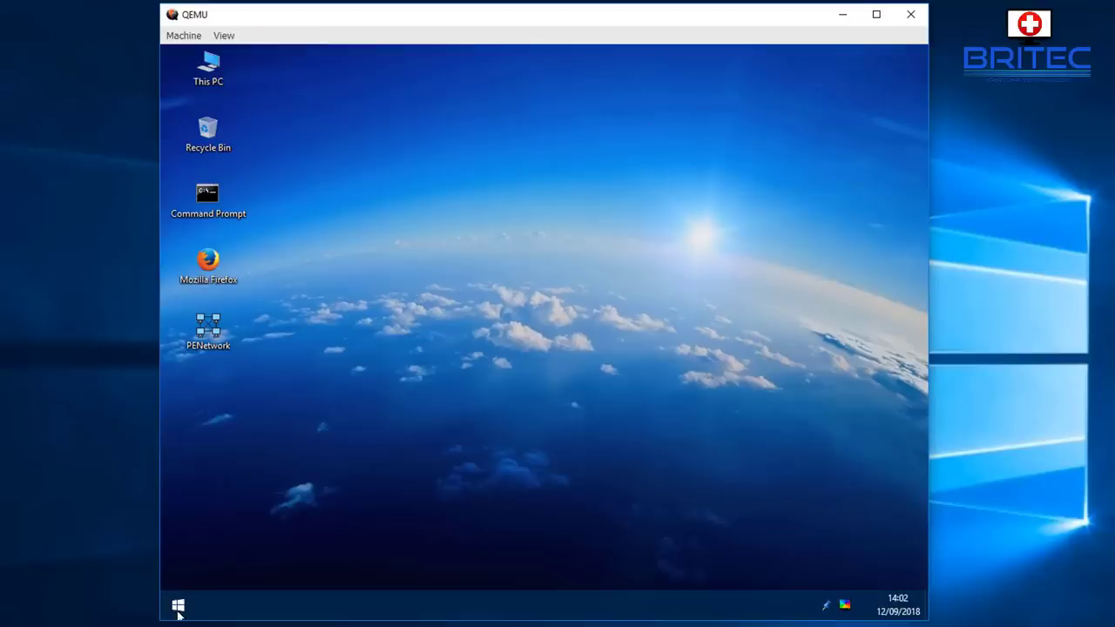
left_click(178, 608)
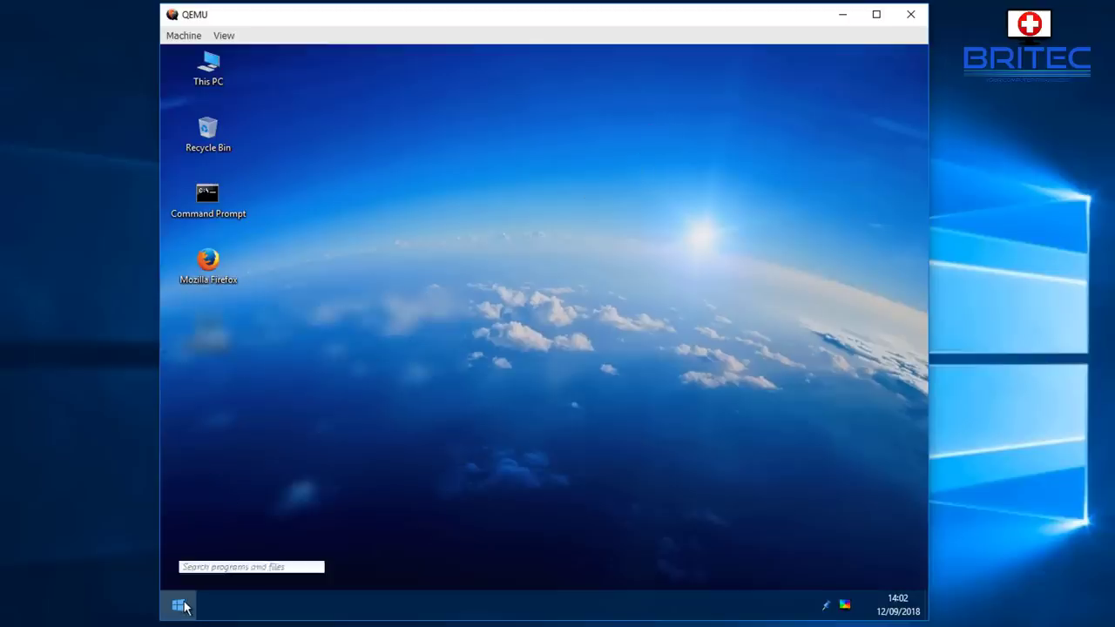
left_click(180, 607)
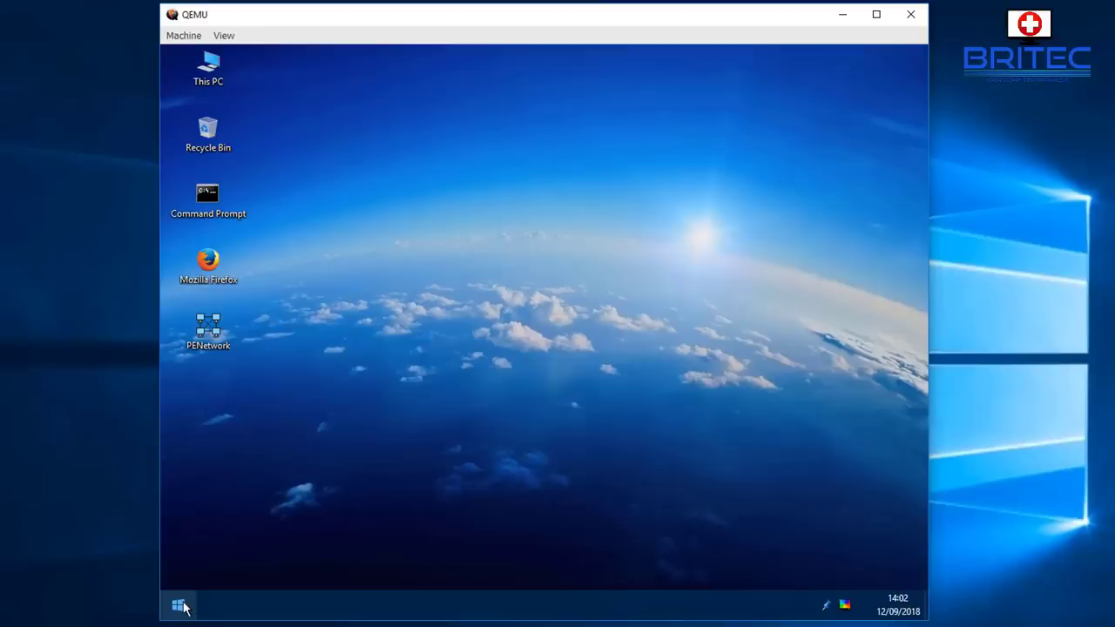
left_click(183, 603)
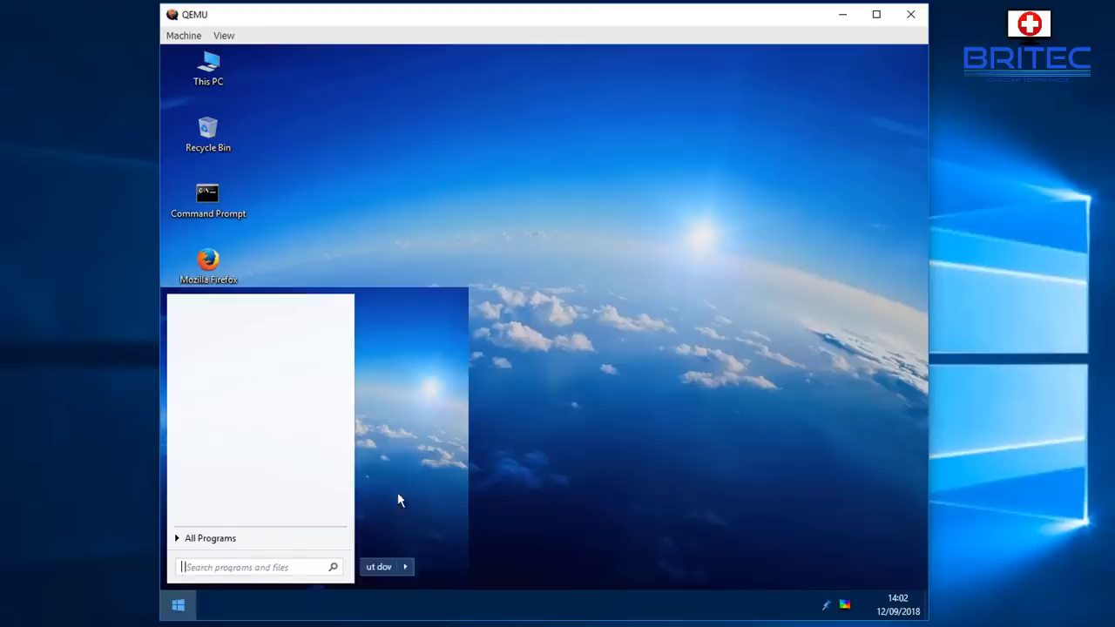
left_click(560, 371)
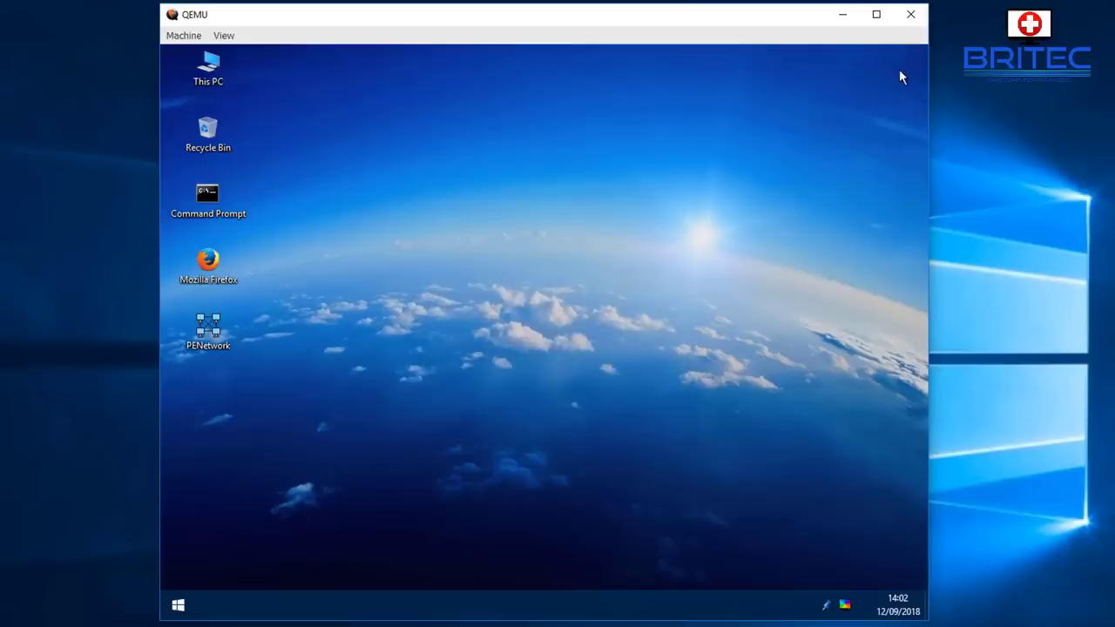
Step: Close the QEMU machine, then expand and collapse the Utils, WriteMedia and VirtualTest groups
left_click(912, 19)
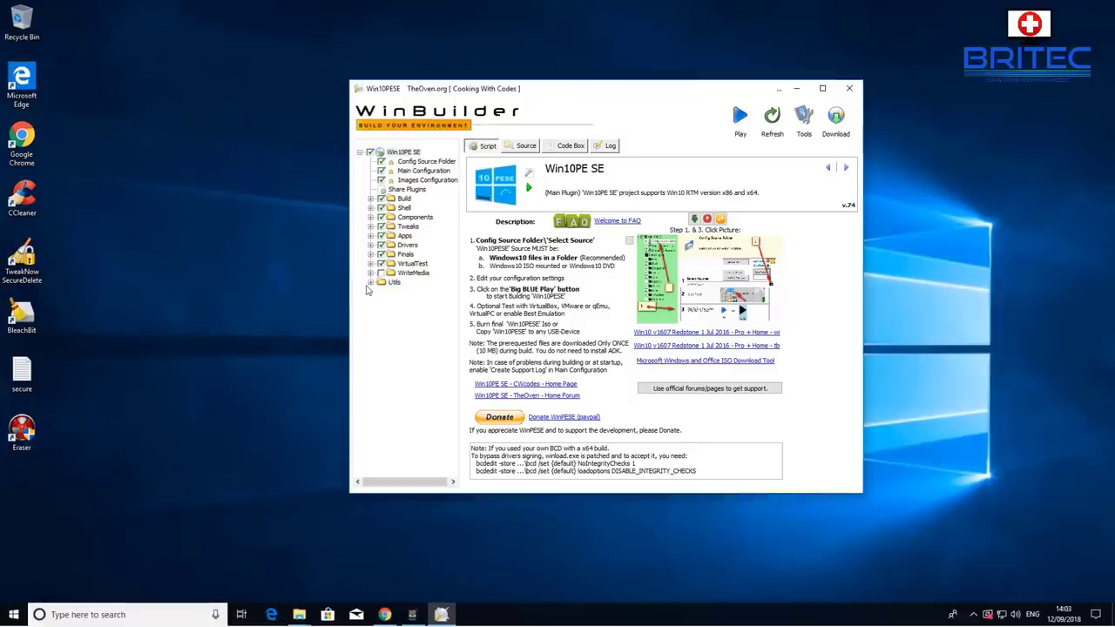
left_click(369, 285)
left_click(370, 283)
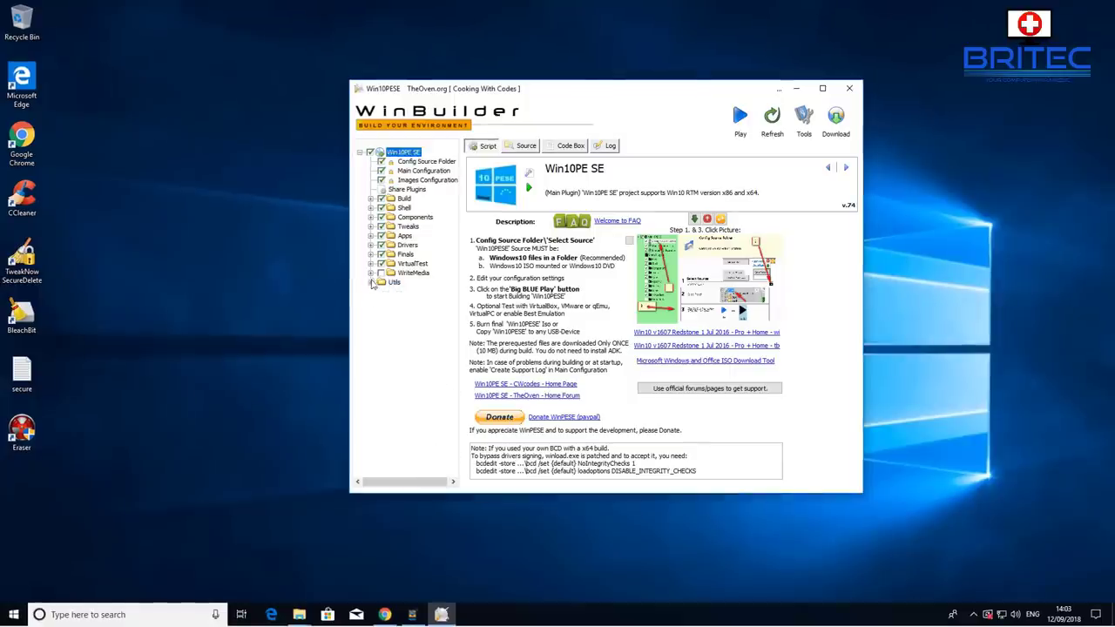
left_click(371, 274)
left_click(371, 273)
left_click(371, 264)
left_click(370, 264)
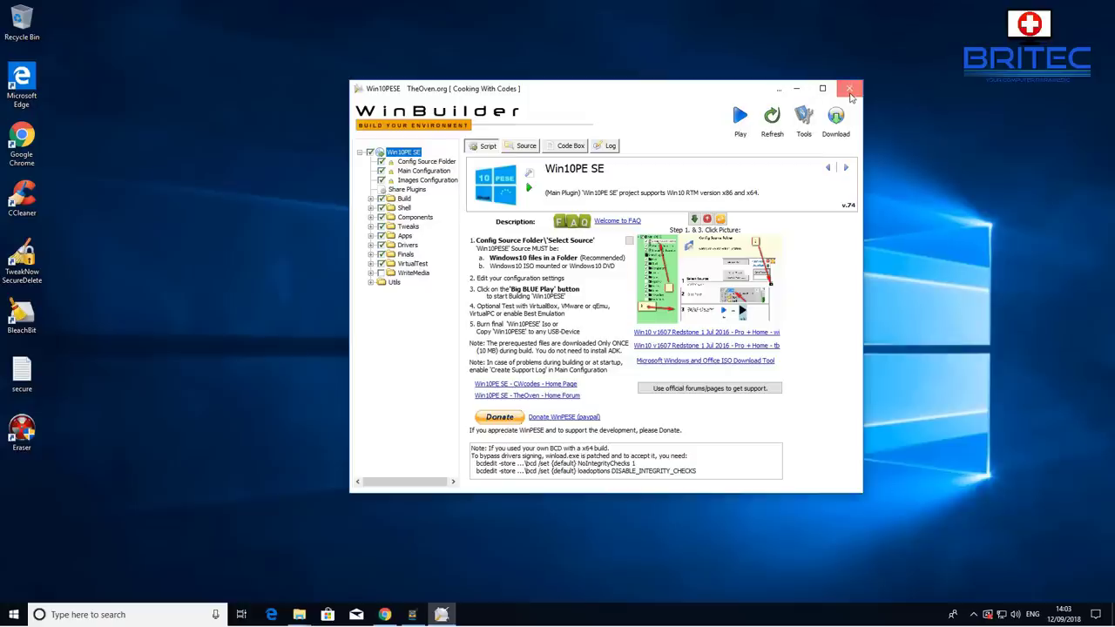
Step: Close WinBuilder and restore the WinPE folder window from the taskbar
left_click(850, 89)
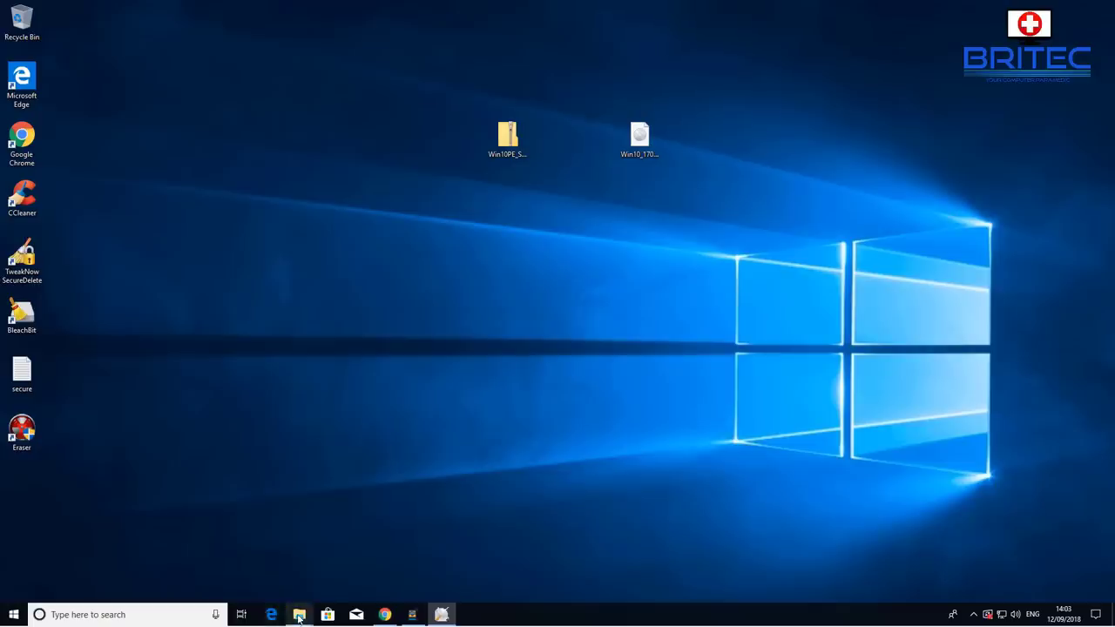
mouse_move(298, 616)
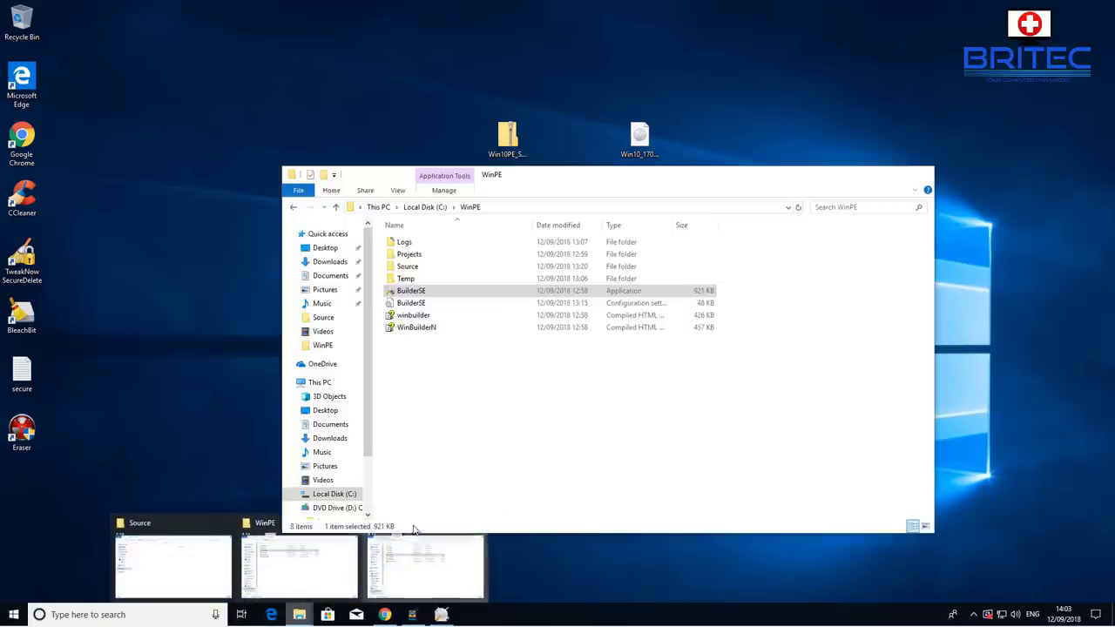
left_click(425, 557)
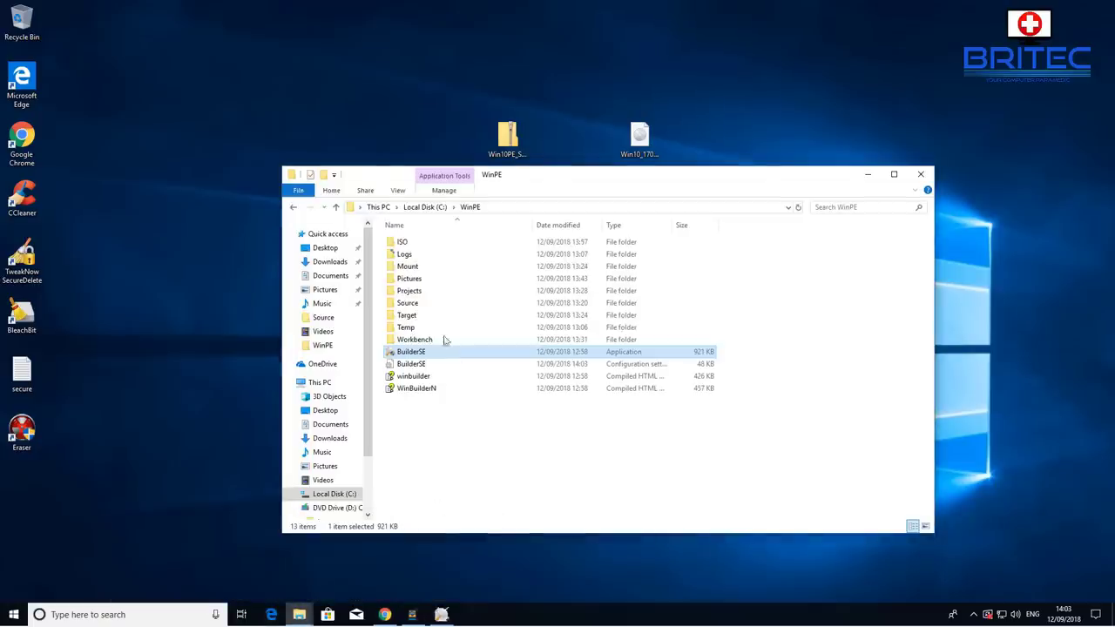
Step: Open the ISO folder, select the Win10PESE_x64 disc image, then close Explorer
left_click(402, 243)
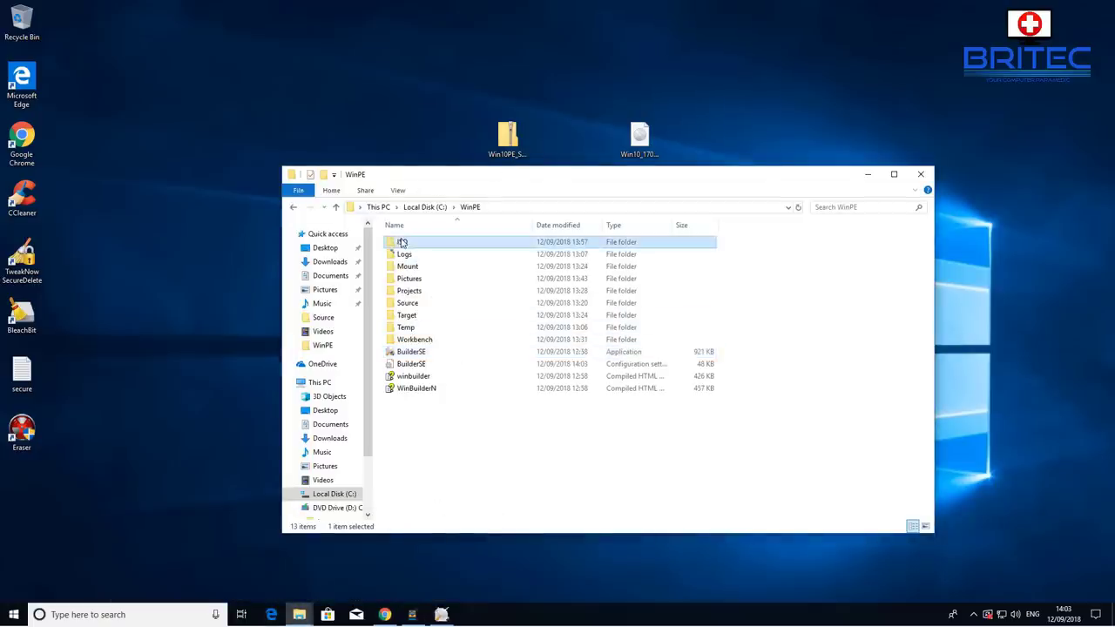
double_click(402, 242)
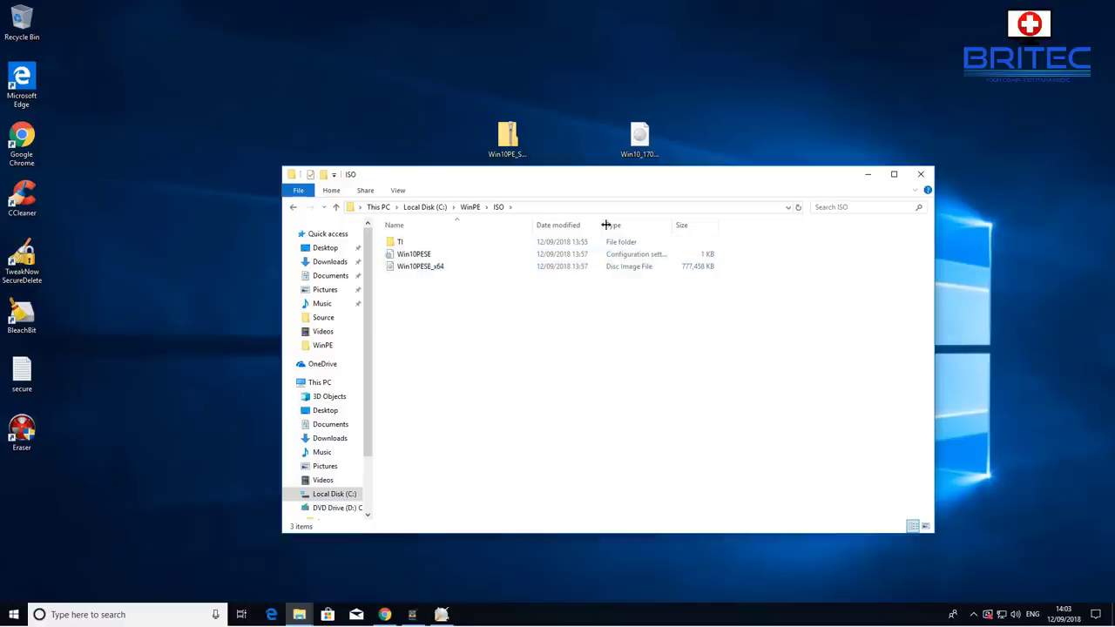
left_click(427, 267)
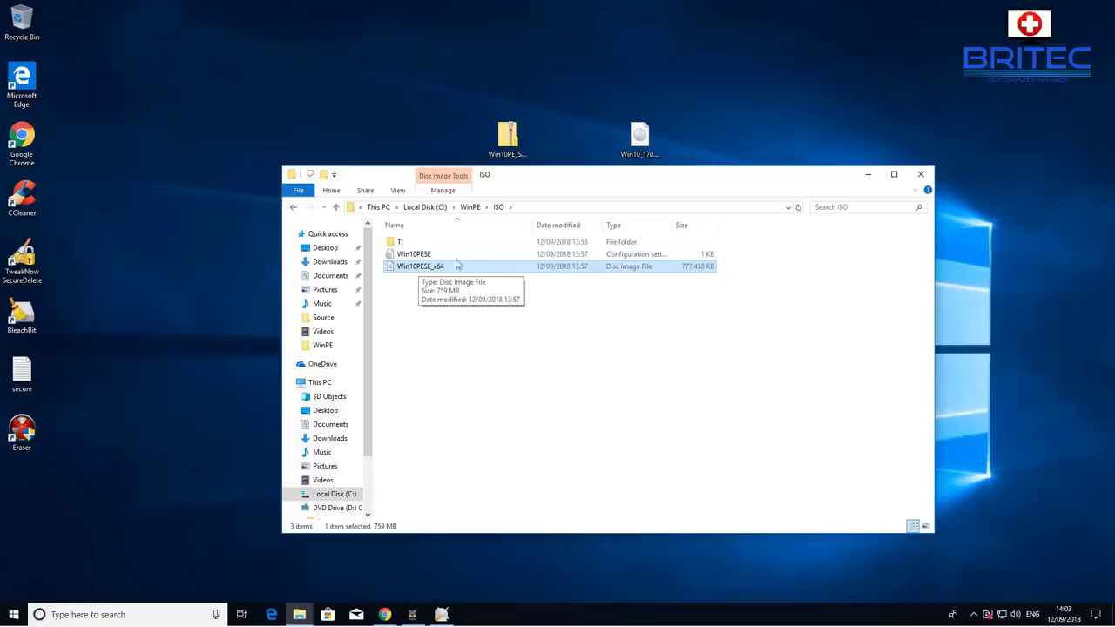
left_click(920, 176)
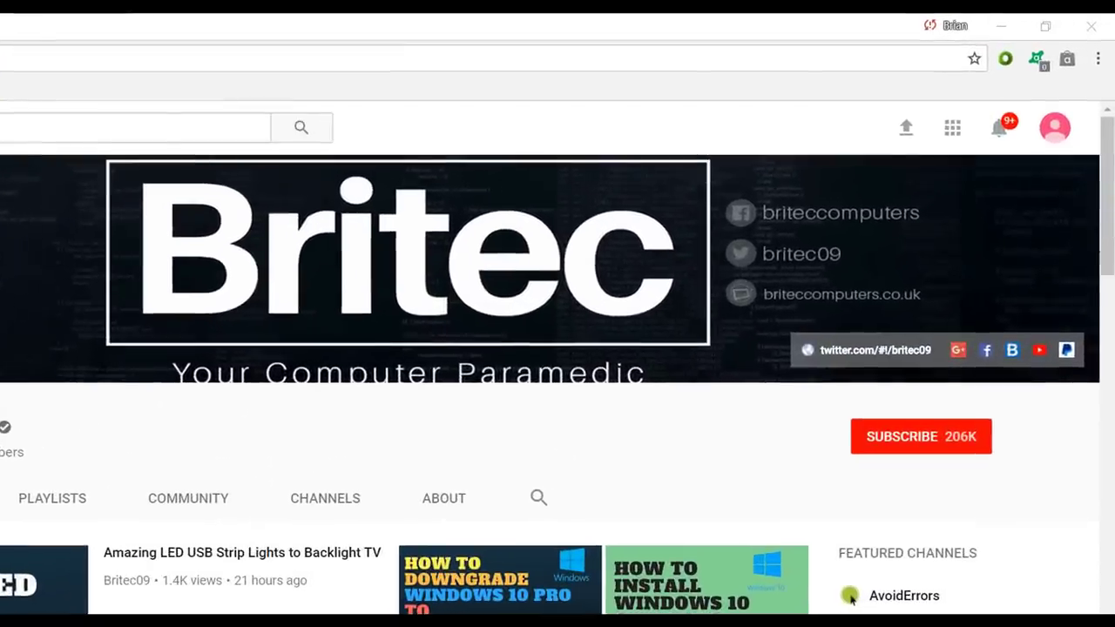
Step: Hit the red Subscribe button on the Britec channel page
left_click(936, 452)
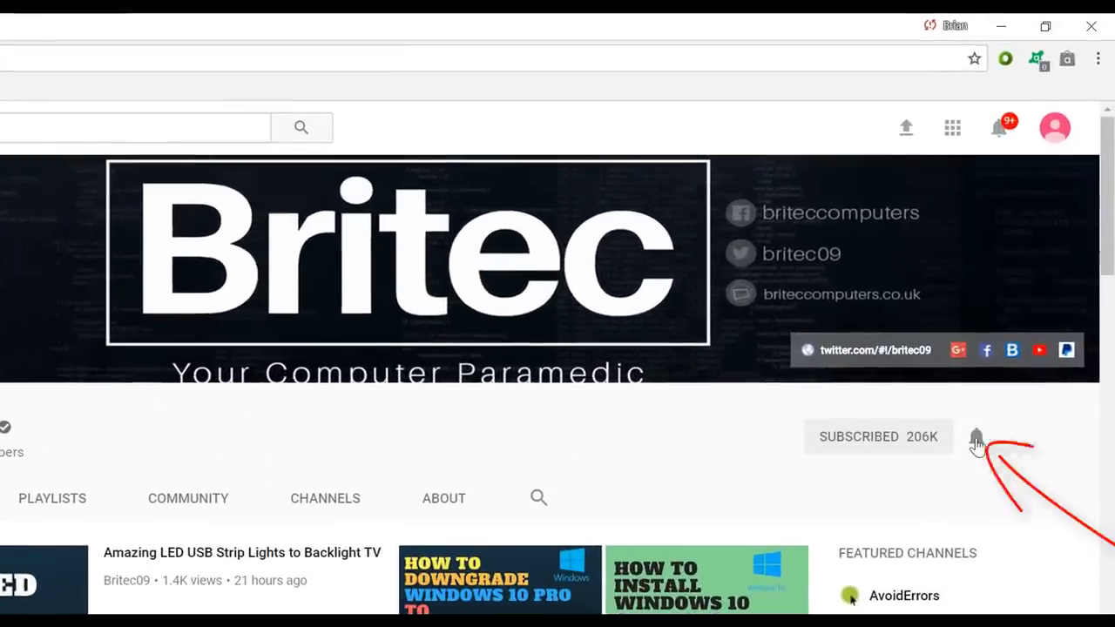